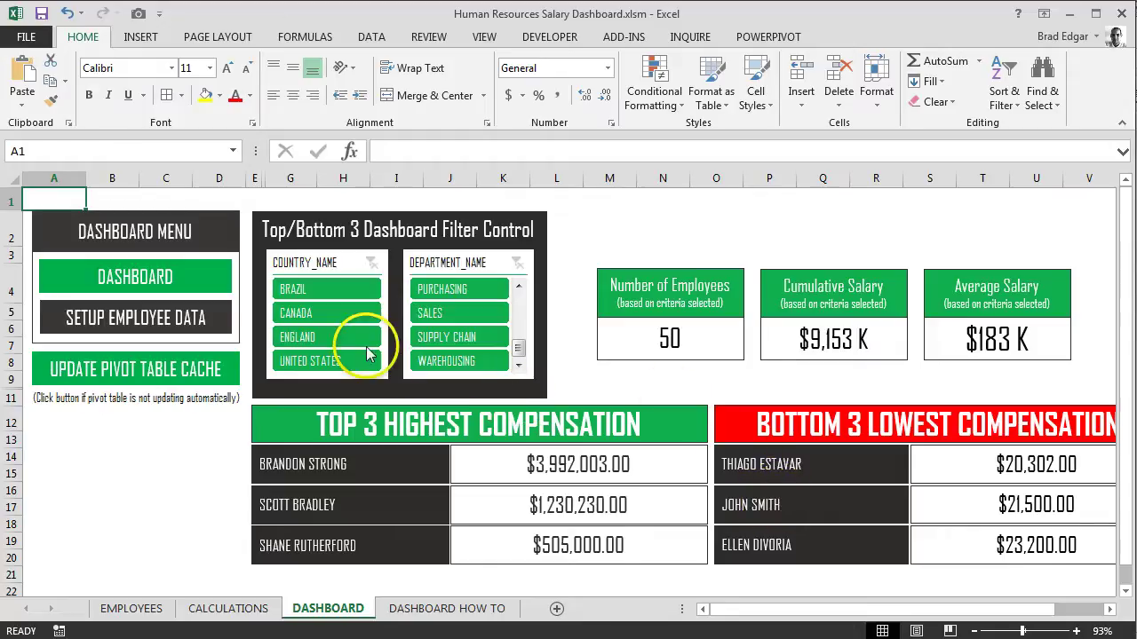
# Browse the employee data table, then open the CALCULATIONS sheet with the top/bottom salary pivots
pyautogui.click(191, 327)
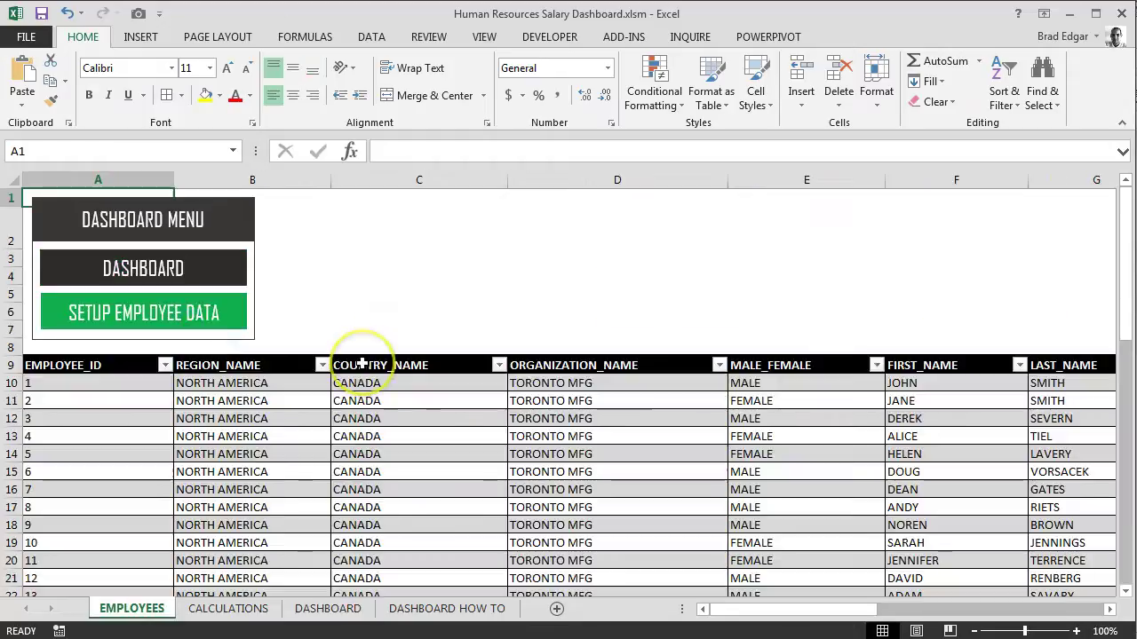
pyautogui.scroll(-7, 362, 373)
pyautogui.scroll(-7, 453, 392)
pyautogui.scroll(12, 464, 399)
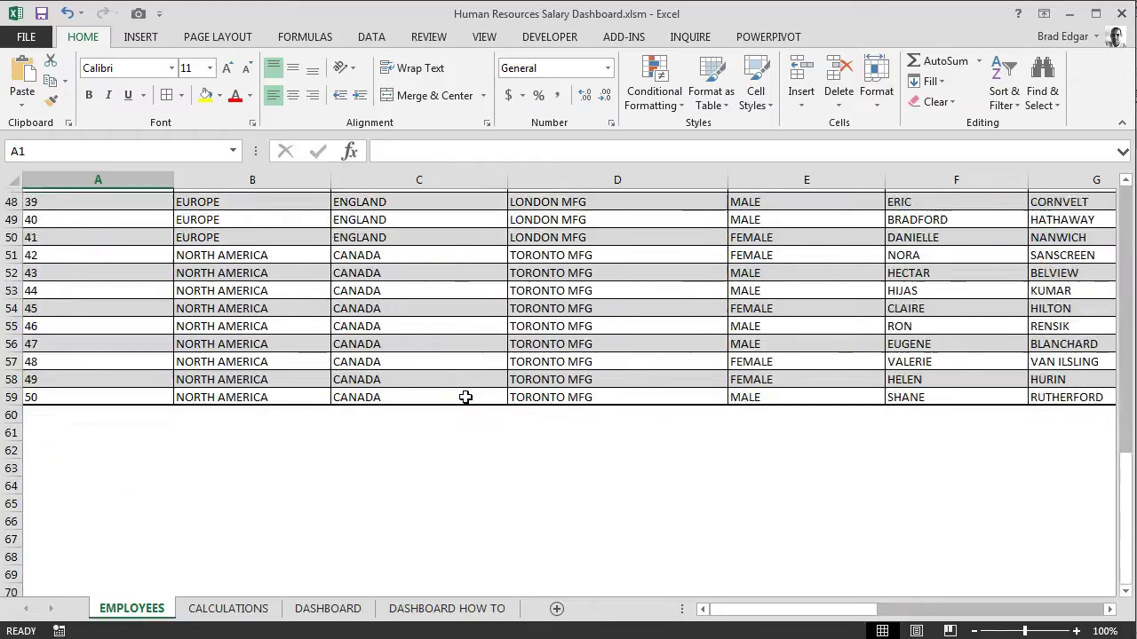
pyautogui.scroll(4, 465, 397)
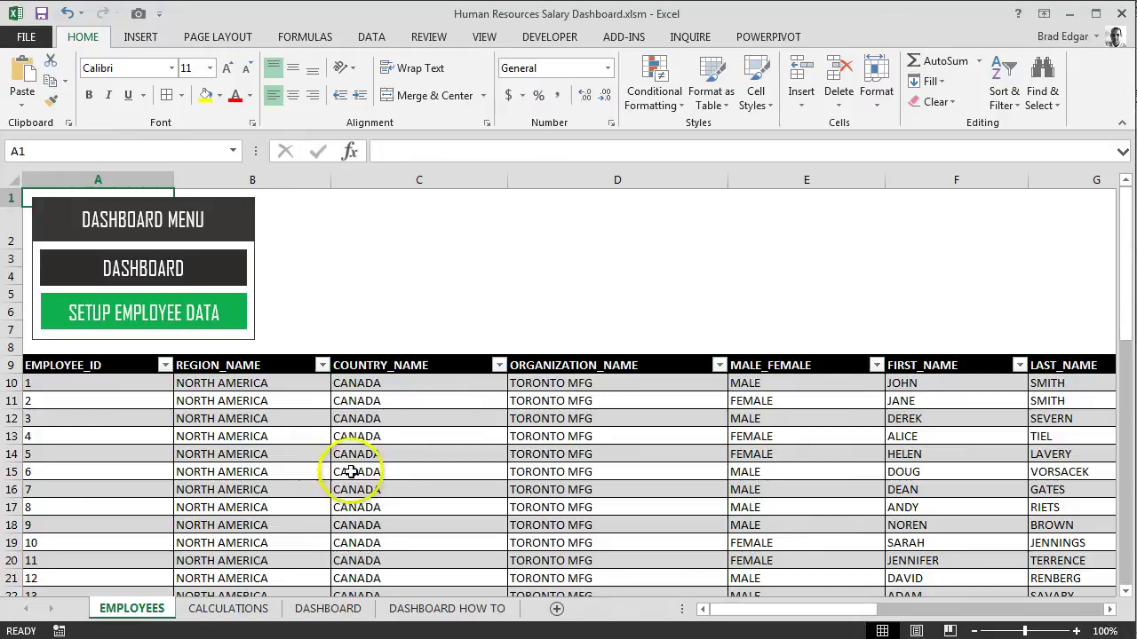
pyautogui.click(246, 612)
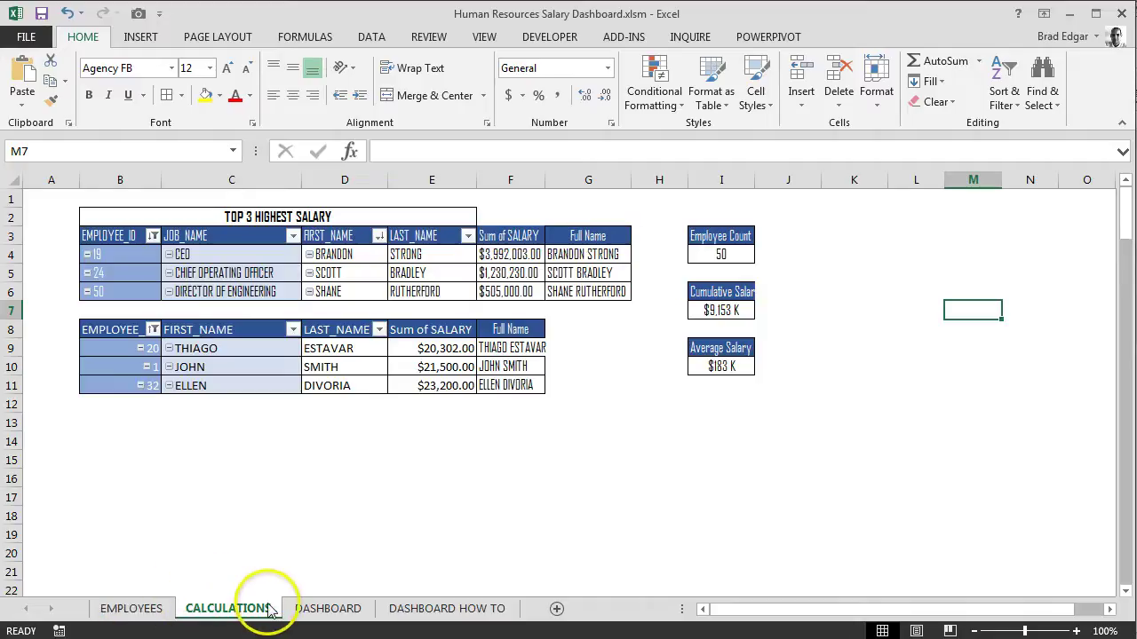
# Return to the DASHBOARD sheet showing 50 employees, $9,153 K cumulative and $183 K average
pyautogui.click(319, 609)
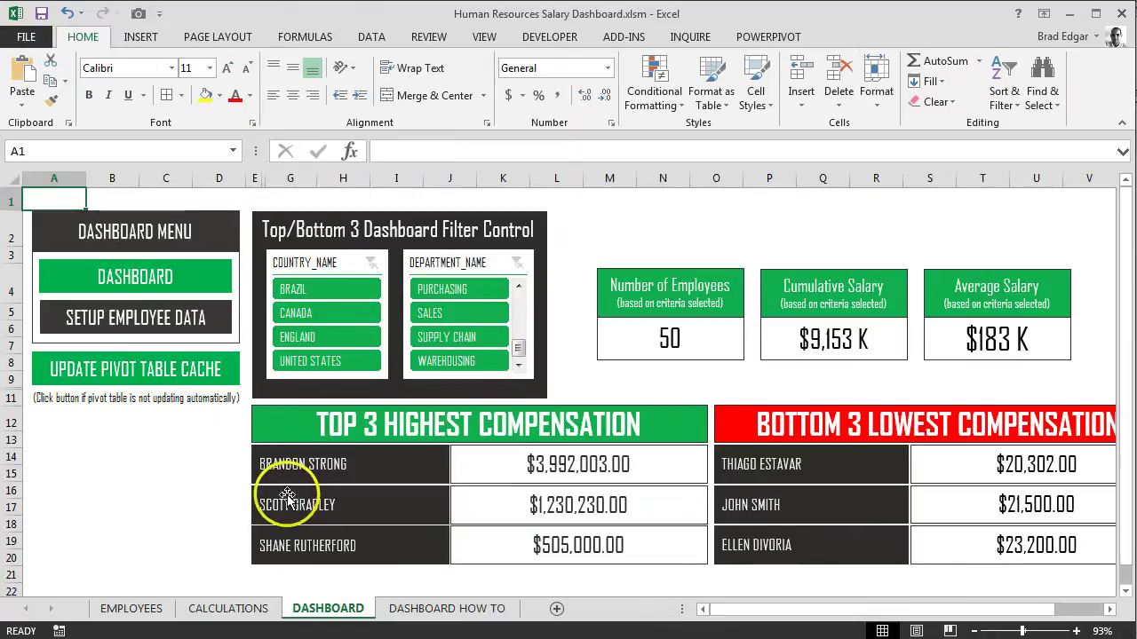
pyautogui.scroll(-1, 287, 497)
pyautogui.scroll(1, 287, 498)
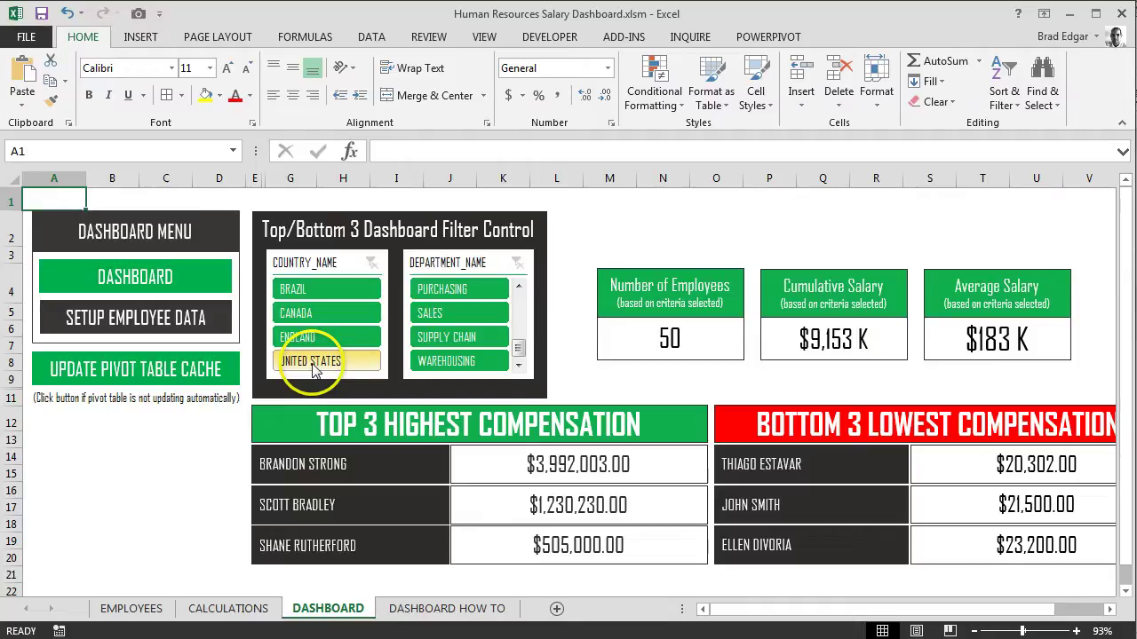
pyautogui.click(319, 290)
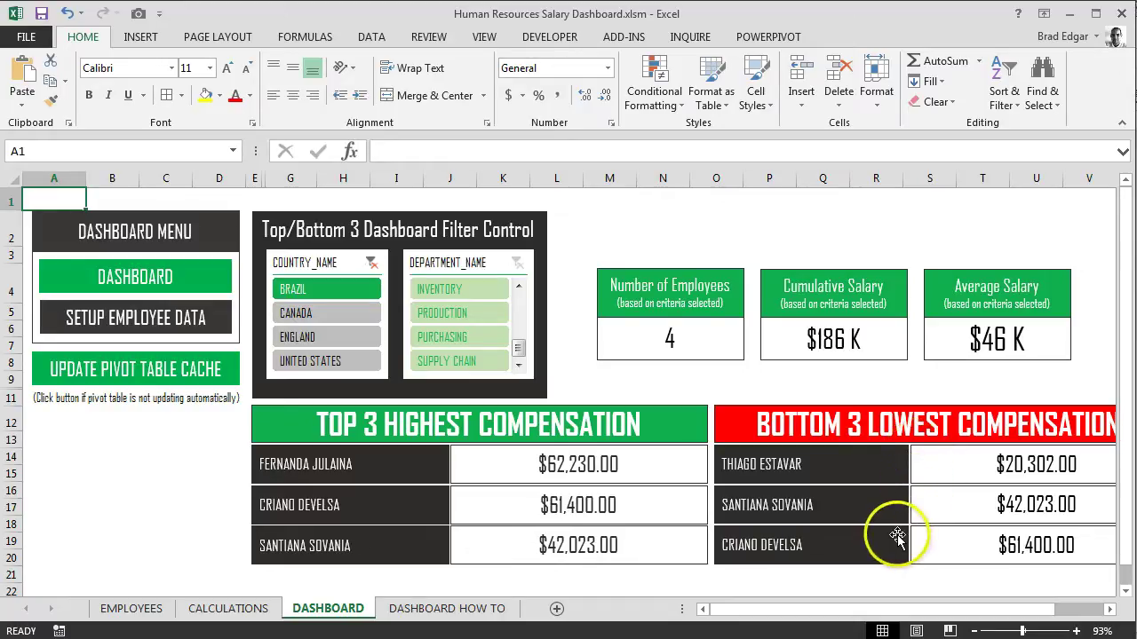
pyautogui.scroll(3, 518, 355)
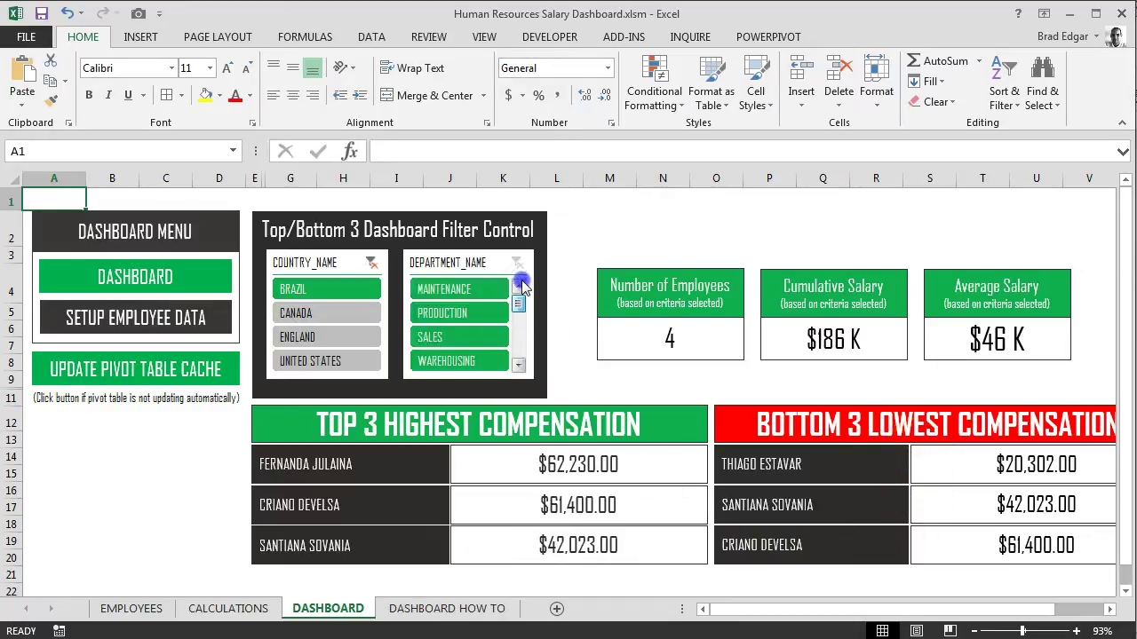
pyautogui.scroll(-2, 520, 377)
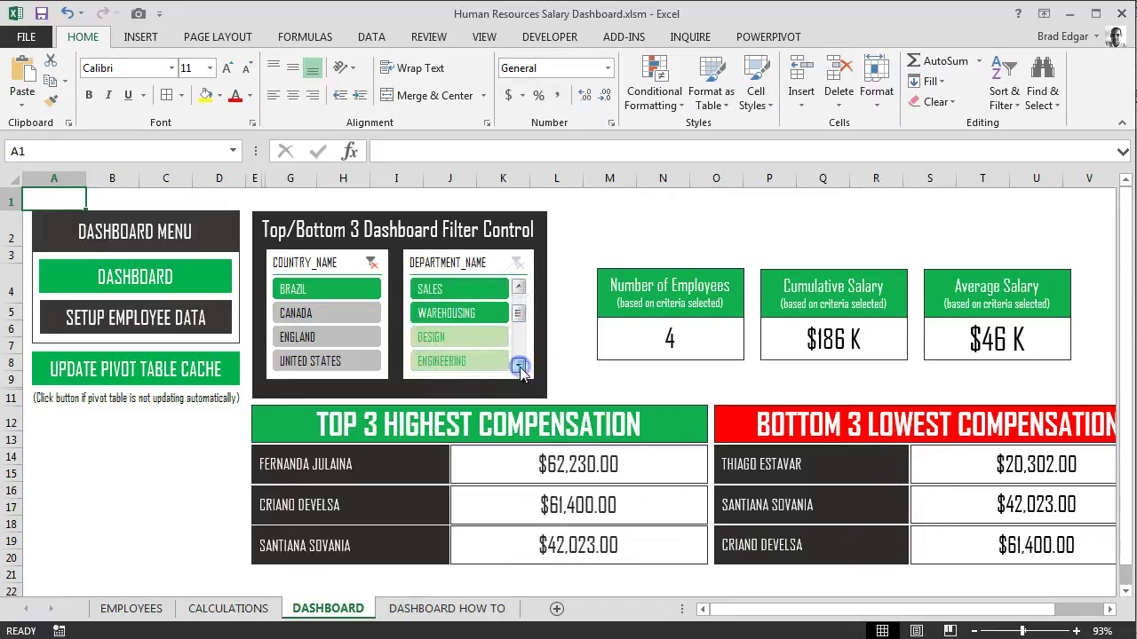
pyautogui.scroll(2, 521, 322)
pyautogui.click(504, 312)
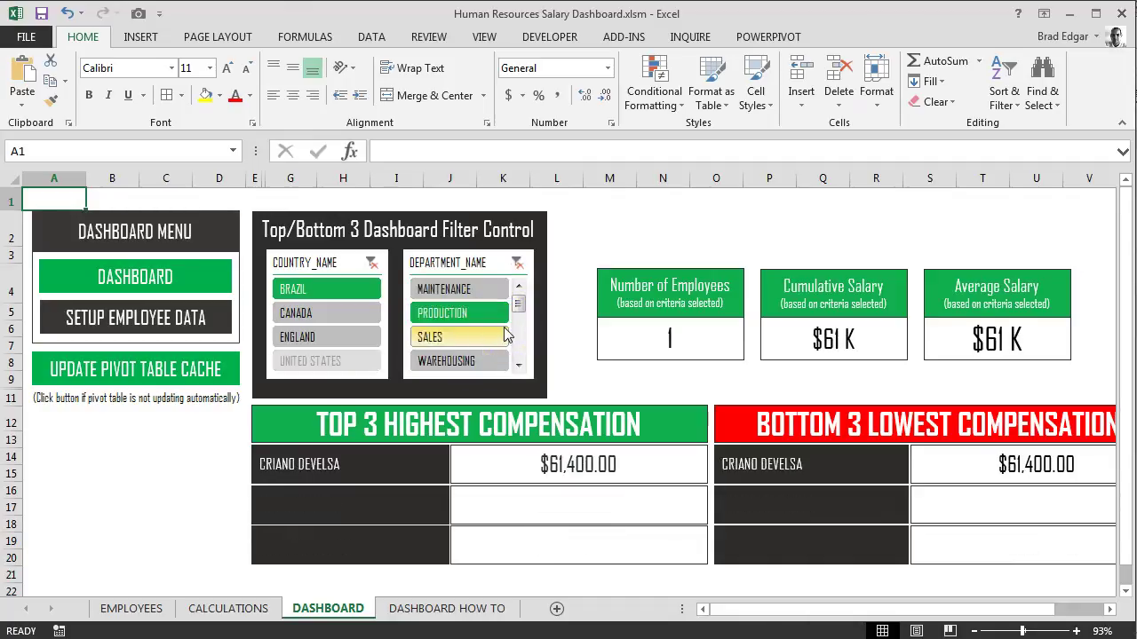
pyautogui.click(473, 341)
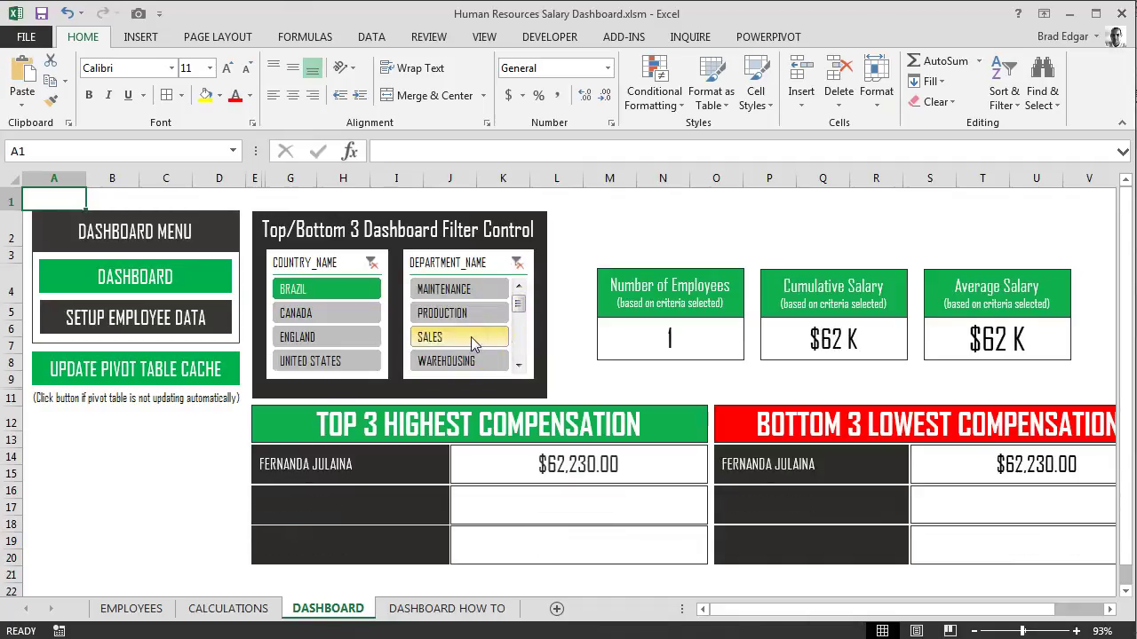
pyautogui.click(517, 264)
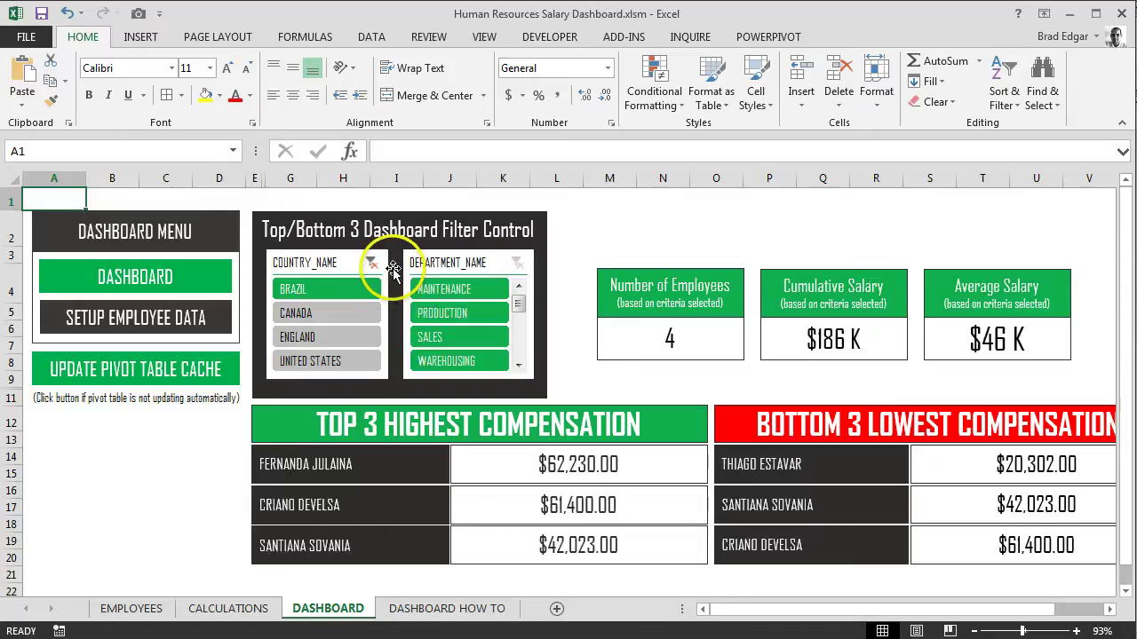
pyautogui.click(372, 265)
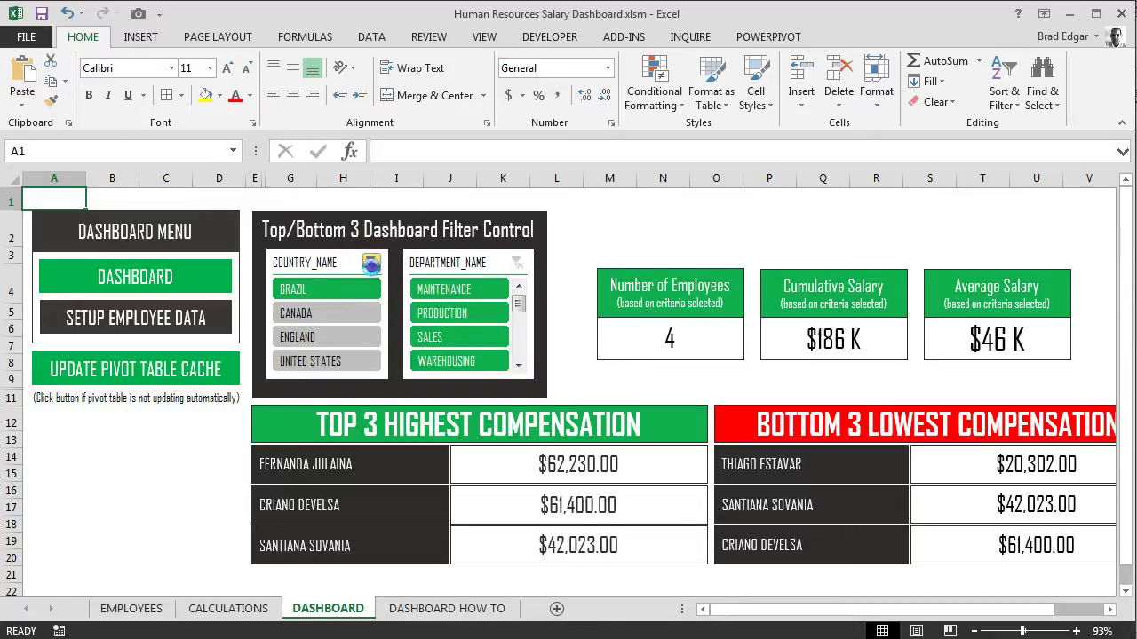
pyautogui.click(353, 314)
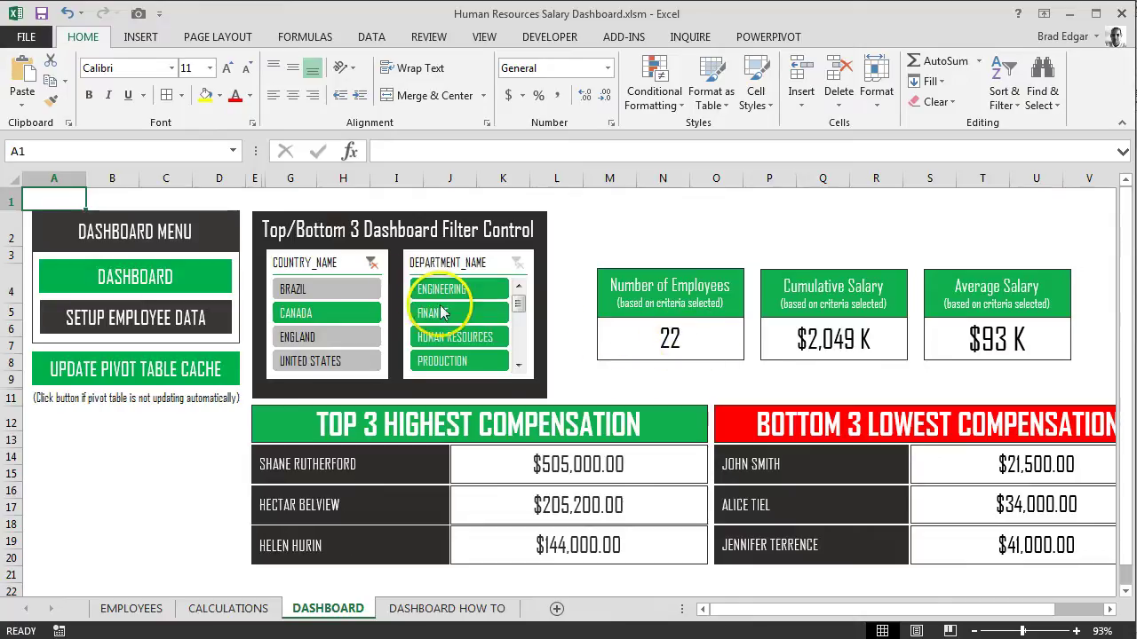
pyautogui.click(372, 264)
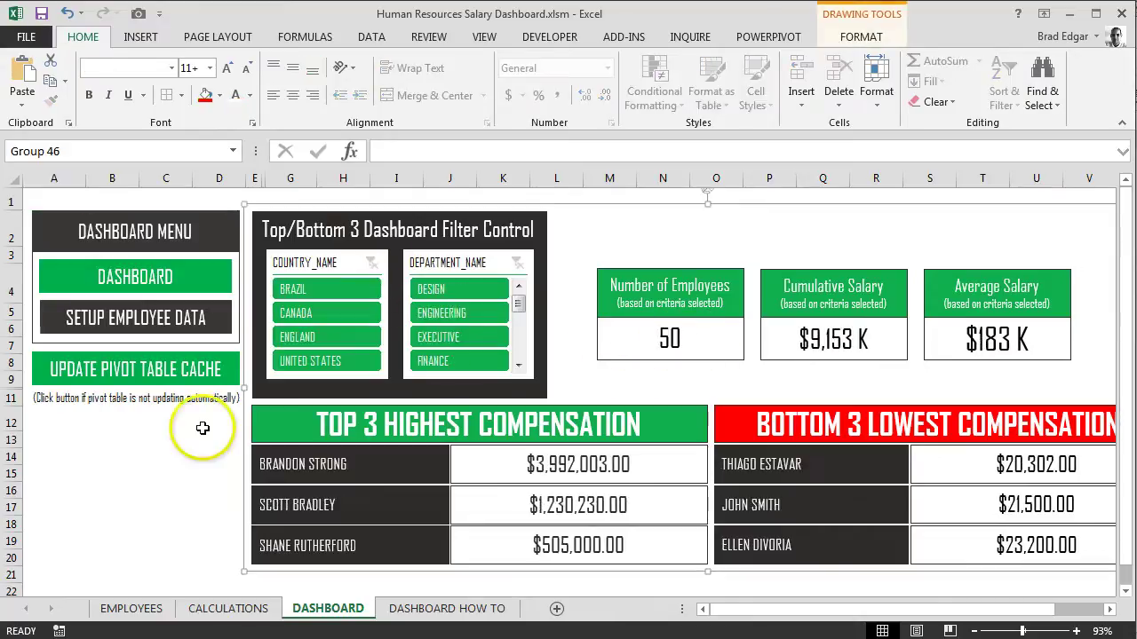
pyautogui.click(176, 489)
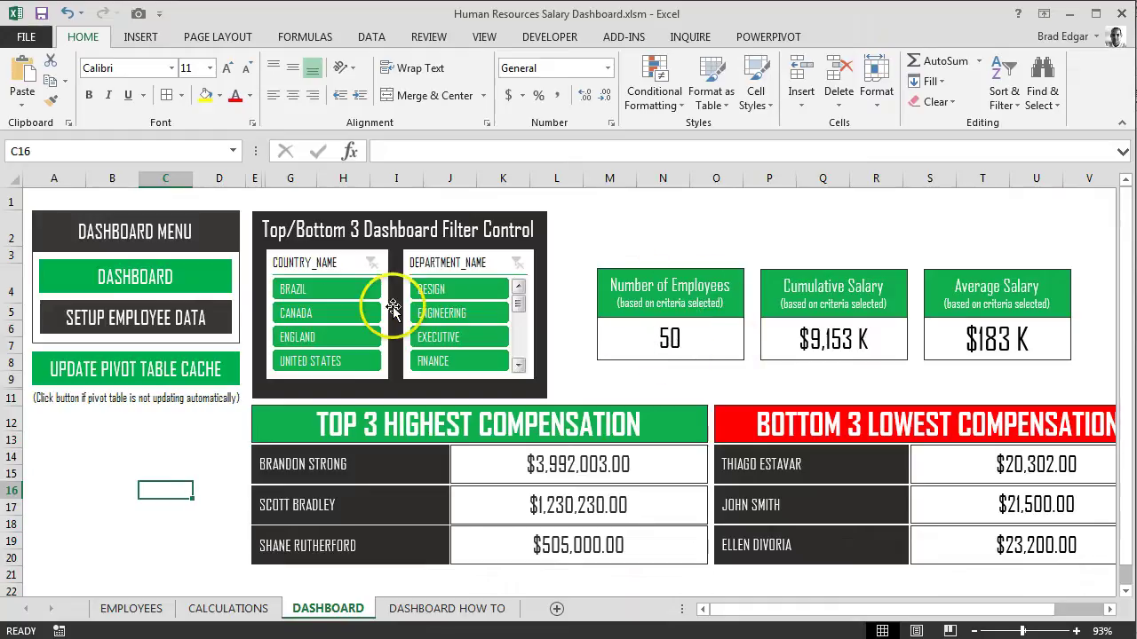
pyautogui.click(337, 313)
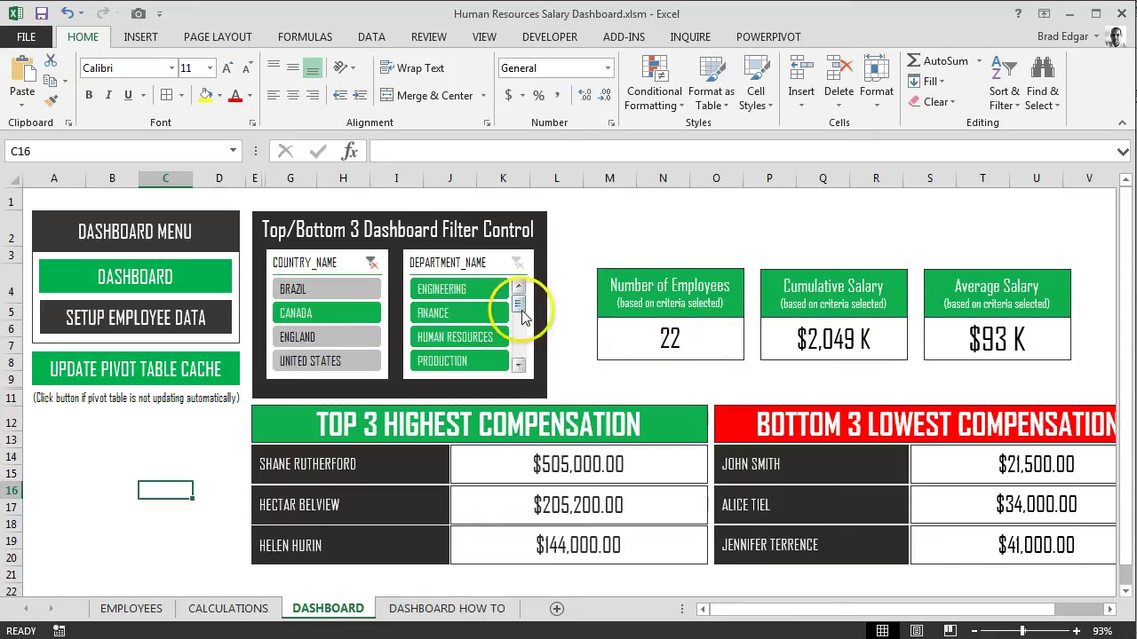
pyautogui.moveTo(520, 320)
pyautogui.mouseDown()
pyautogui.moveTo(520, 336)
pyautogui.moveTo(520, 306)
pyautogui.mouseUp()
pyautogui.click(486, 297)
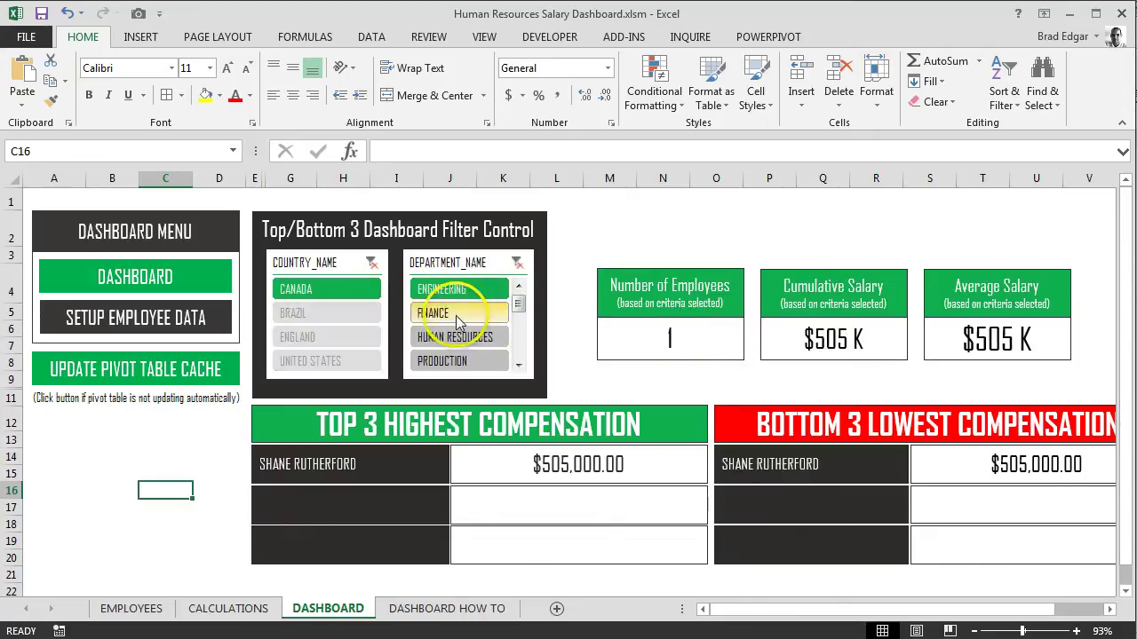
pyautogui.click(457, 320)
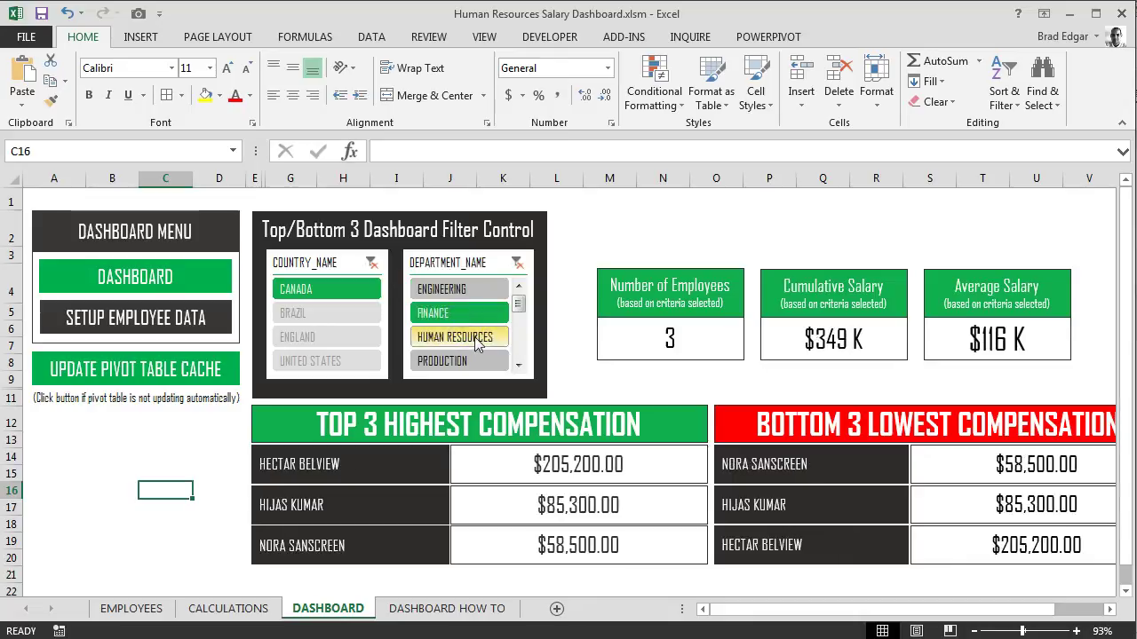
pyautogui.click(476, 343)
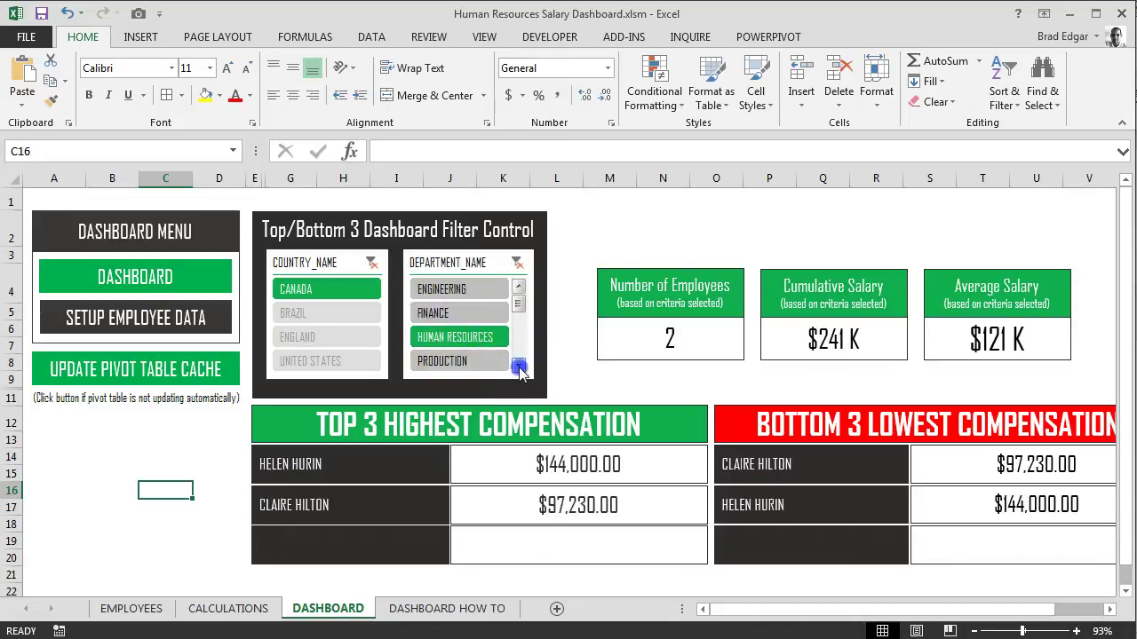
pyautogui.click(518, 366)
pyautogui.click(476, 338)
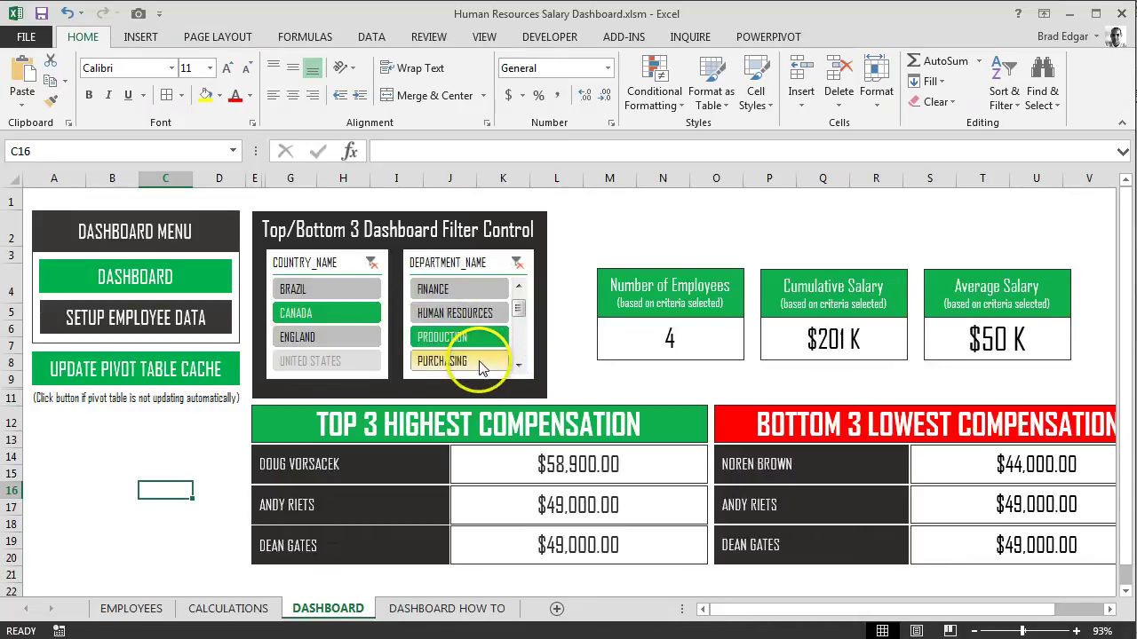
pyautogui.click(480, 364)
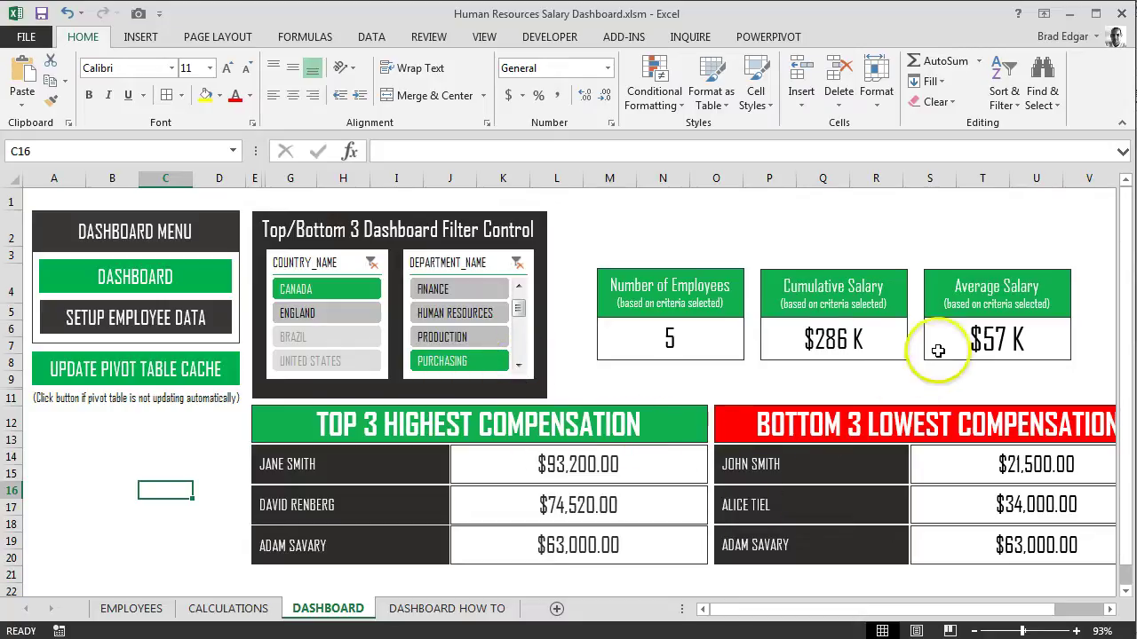
pyautogui.click(517, 263)
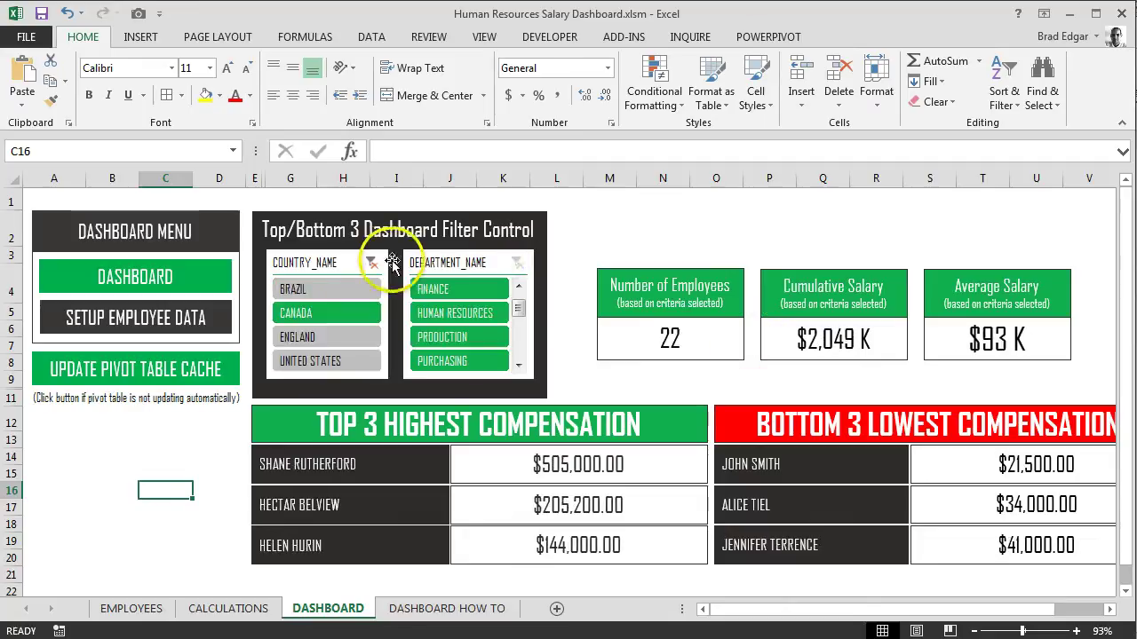
pyautogui.click(356, 337)
pyautogui.click(346, 360)
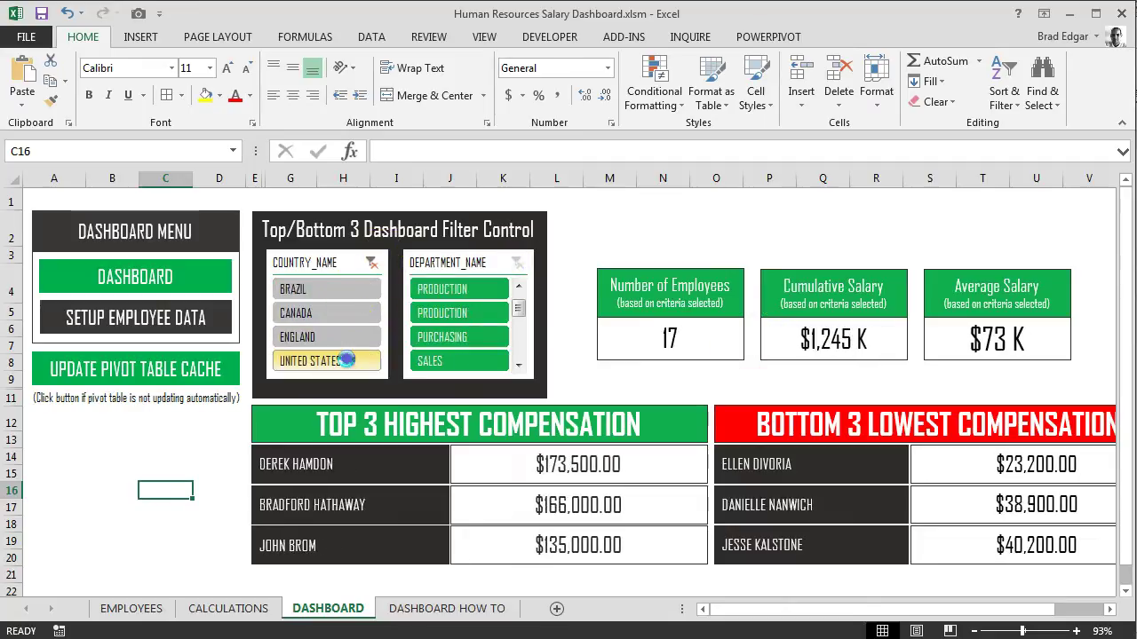
pyautogui.click(373, 264)
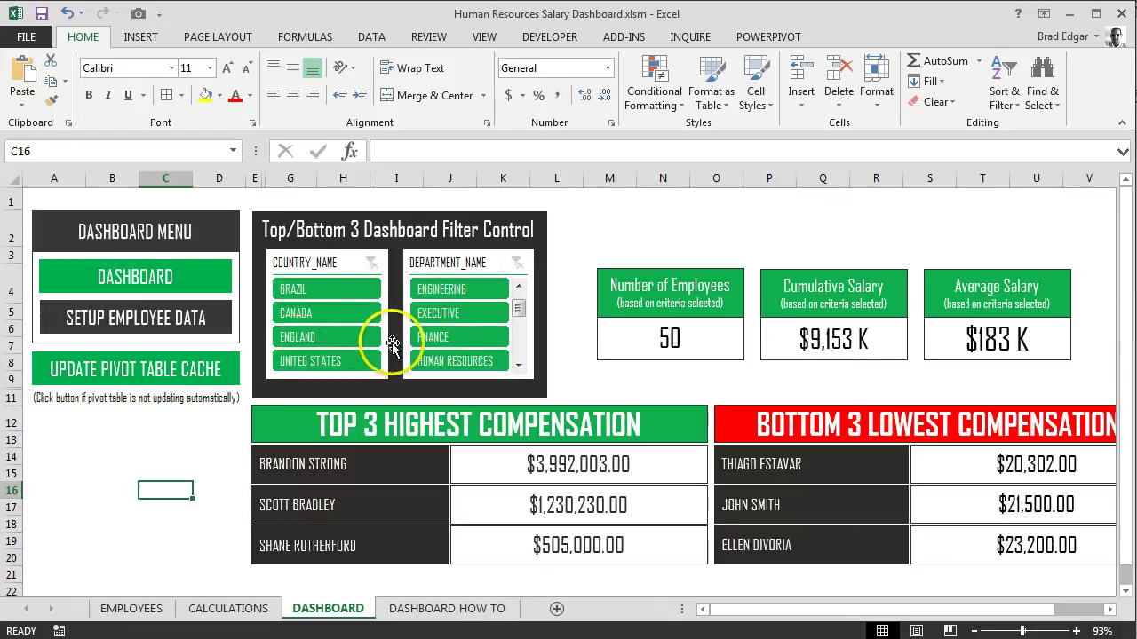
# On the employee data sheet, go to the table's end and select salary cell N59
pyautogui.click(170, 318)
pyautogui.scroll(-8, 311, 393)
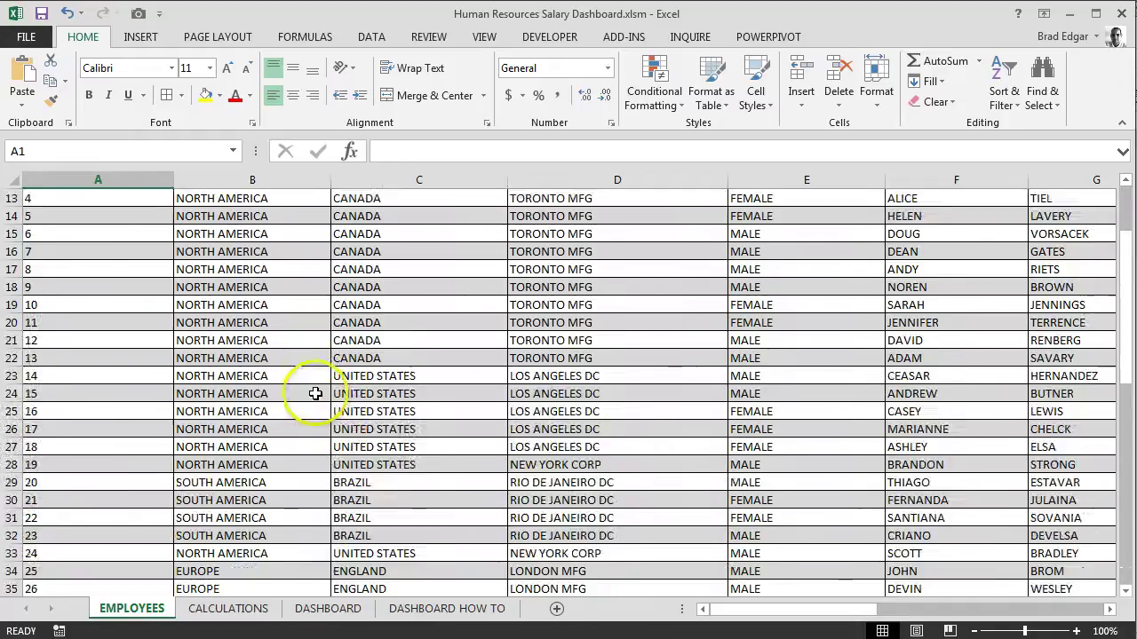
pyautogui.scroll(-6, 315, 395)
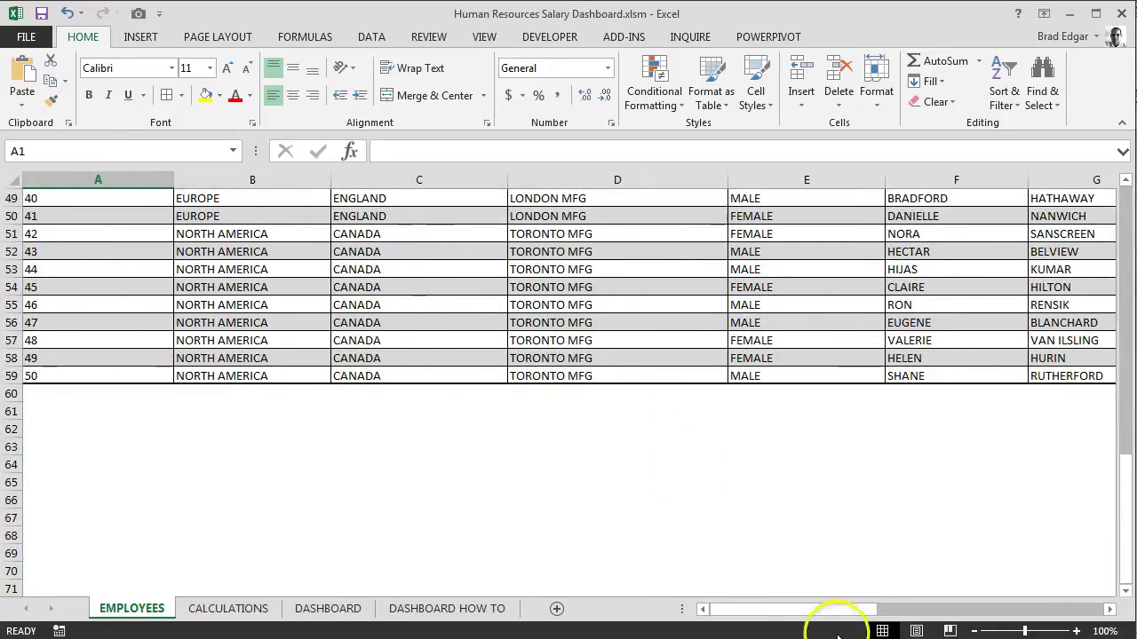
pyautogui.moveTo(837, 609); pyautogui.dragTo(1056, 597)
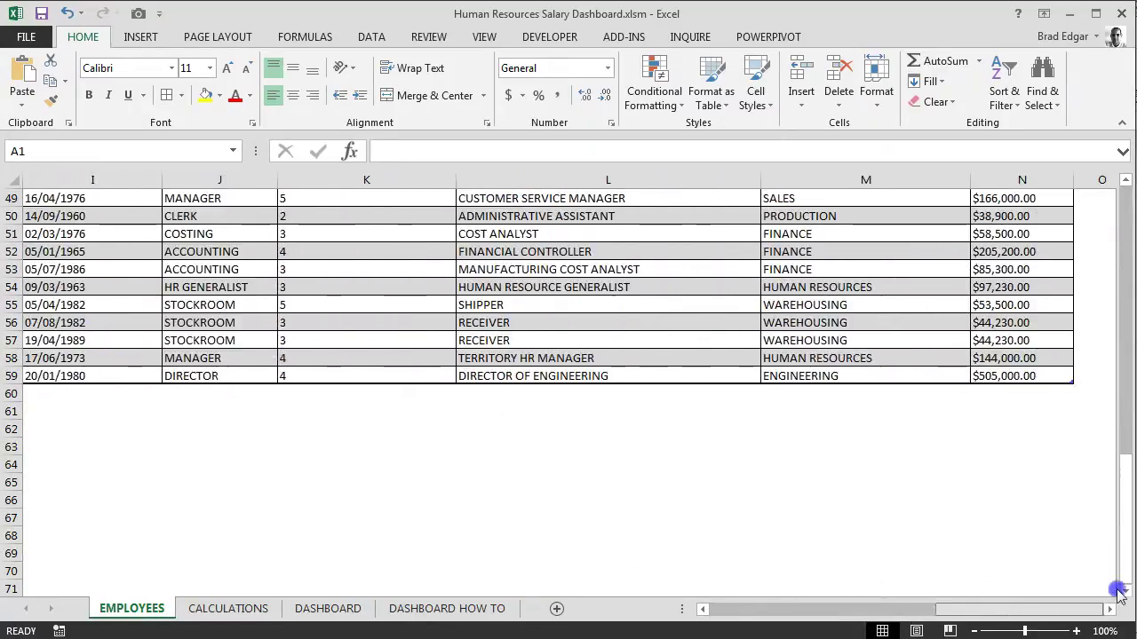
pyautogui.click(1039, 376)
# Add table row 60 for employee 51: NORTH AMERICA, CANADA, TORONTO MFG, MALE
pyautogui.press('Tab')
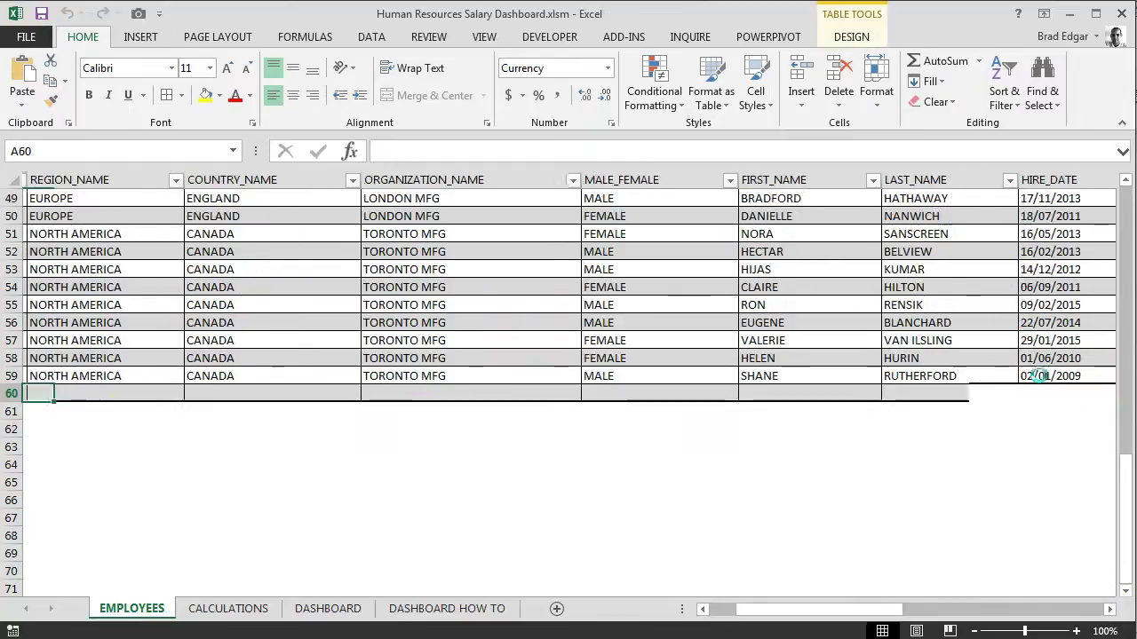
pyautogui.write('51')
pyautogui.press('Tab')
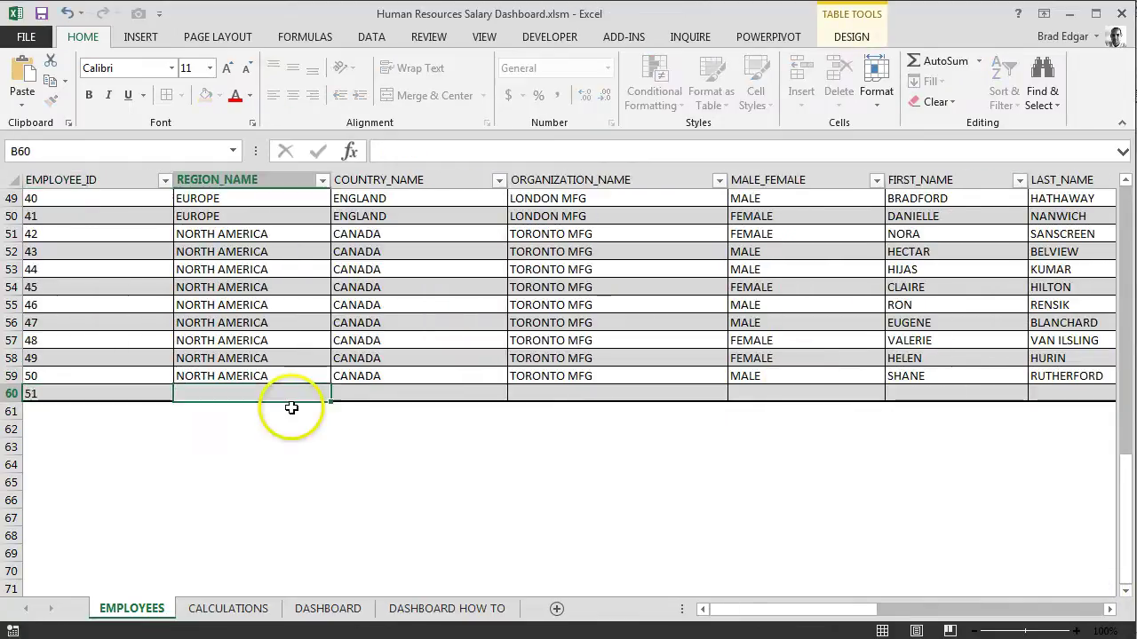
pyautogui.write('NORTH AMERICA')
pyautogui.press('Tab')
pyautogui.write('CANADA')
pyautogui.press('Tab')
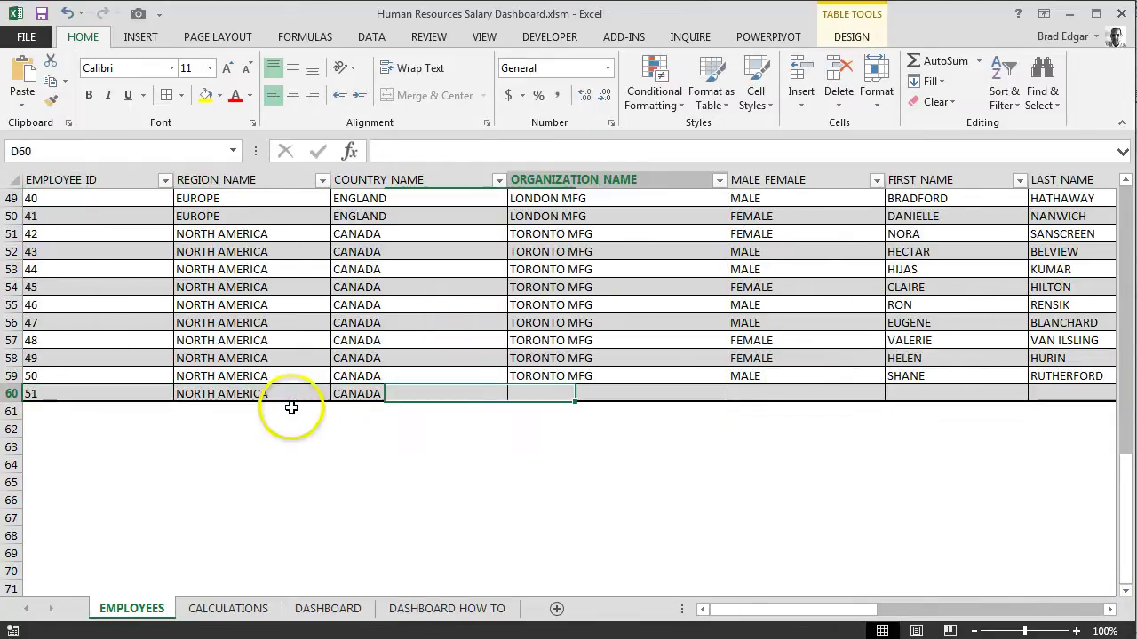
pyautogui.write('TORONTO MFG')
pyautogui.press('Tab')
pyautogui.write('MALE')
pyautogui.press('Tab')
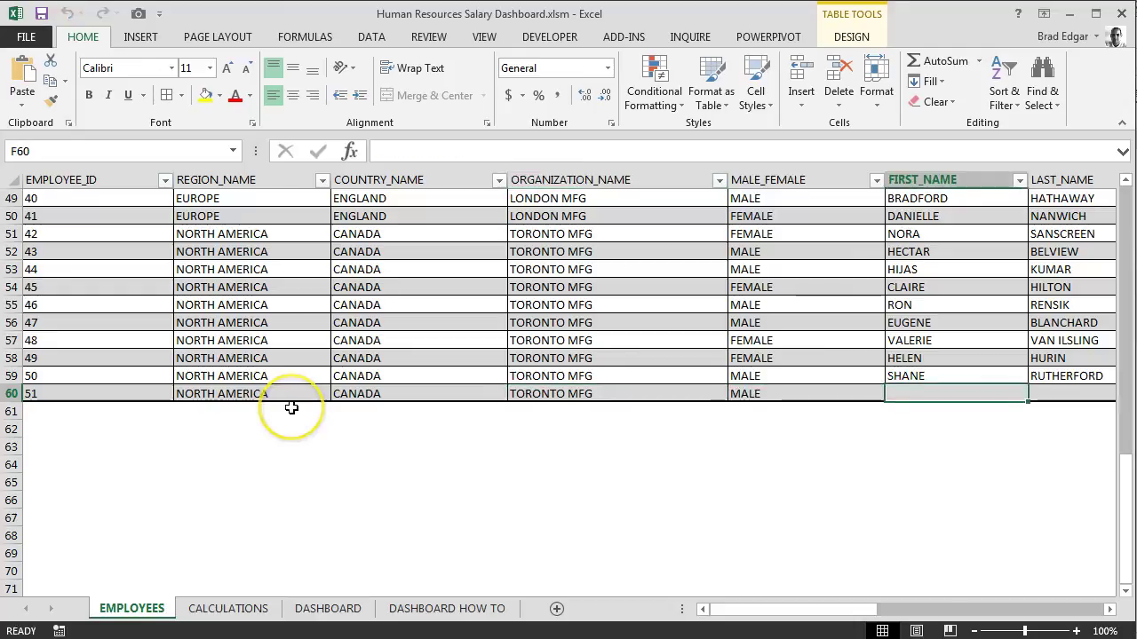
# Enter the employee's first and last name, hire date 01/01/2013 and birth date 01/01/1975
pyautogui.write('JOHN')
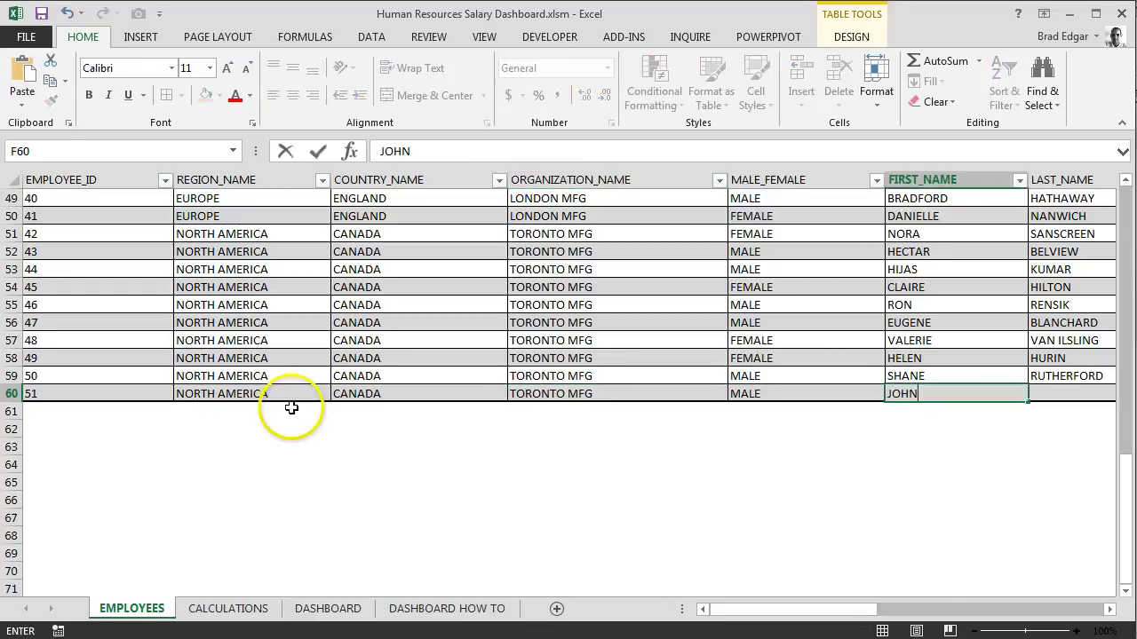
pyautogui.press('Tab')
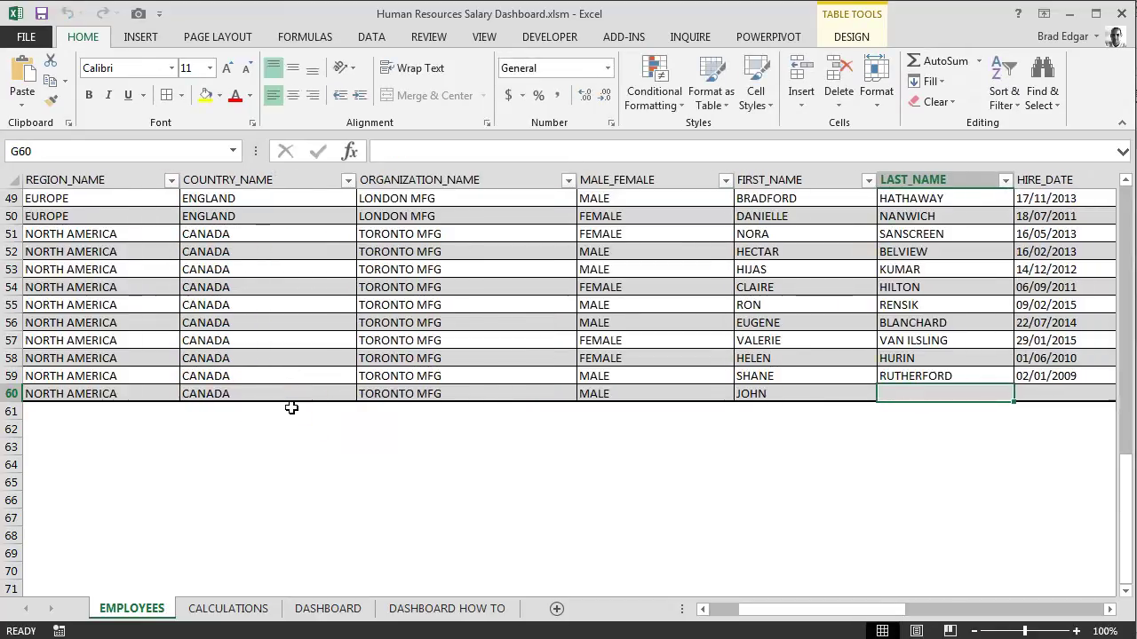
pyautogui.write('TIM')
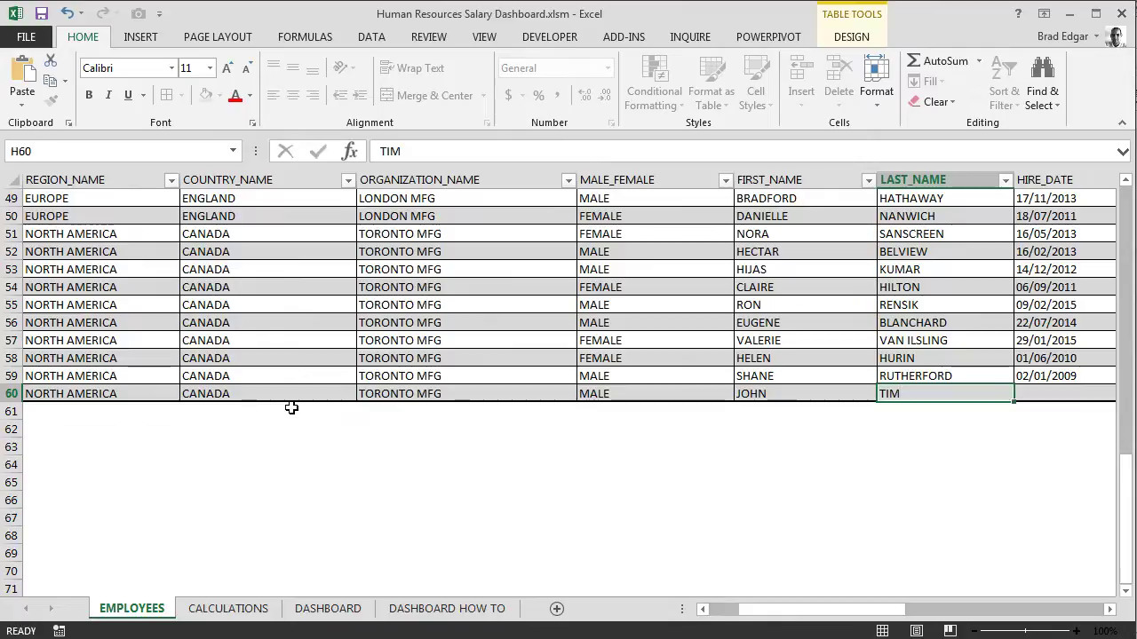
pyautogui.press('Tab')
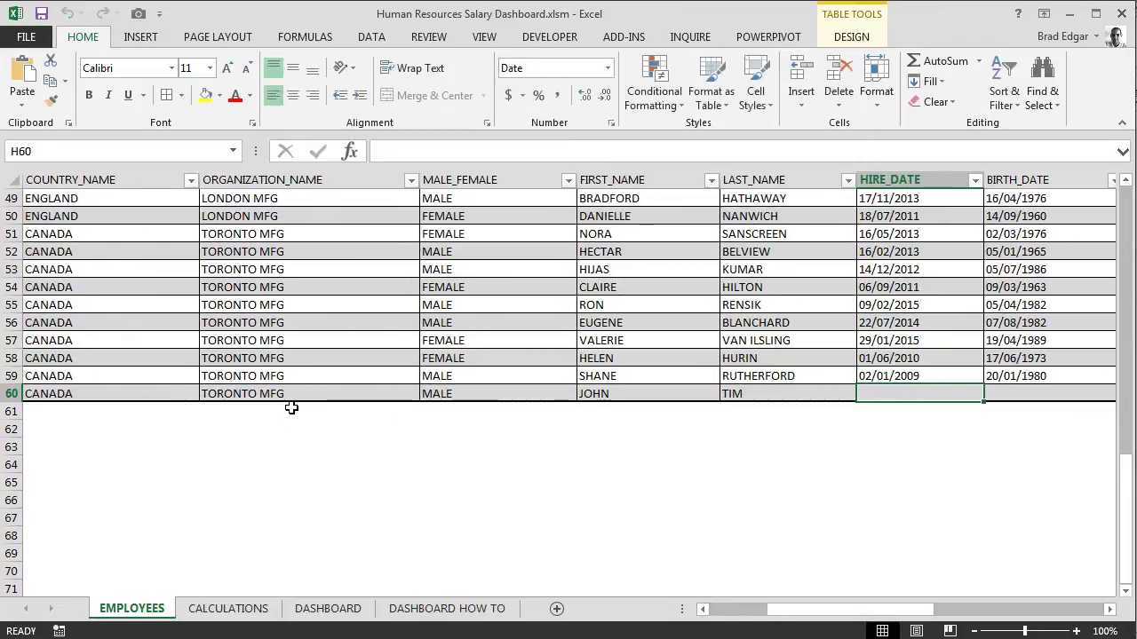
pyautogui.write('01/')
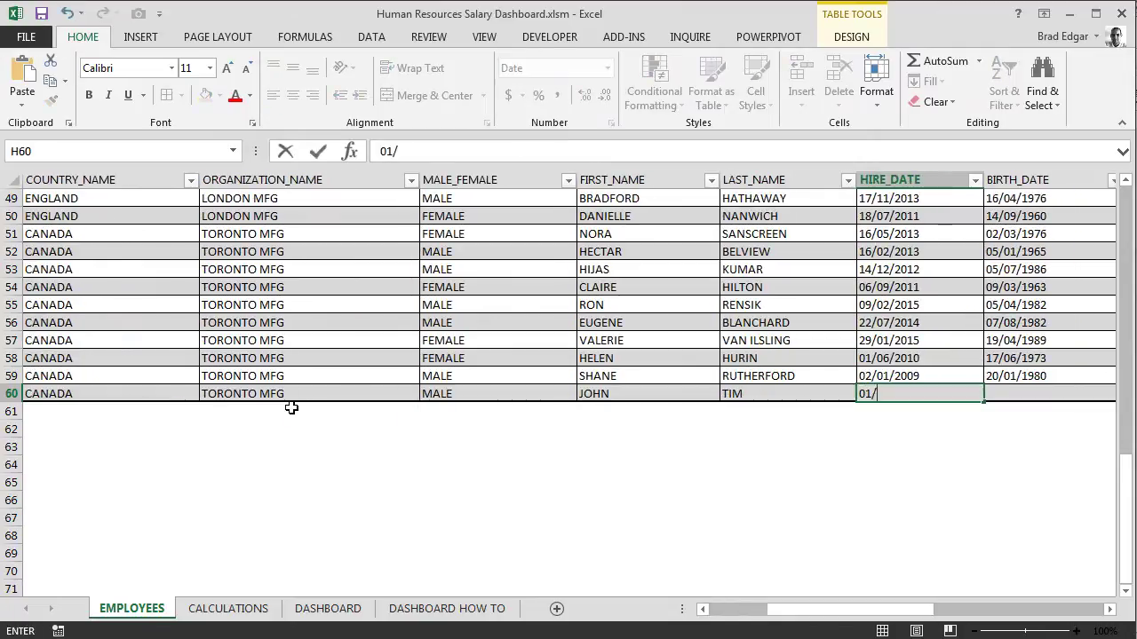
pyautogui.write('01/2013')
pyautogui.press('Tab')
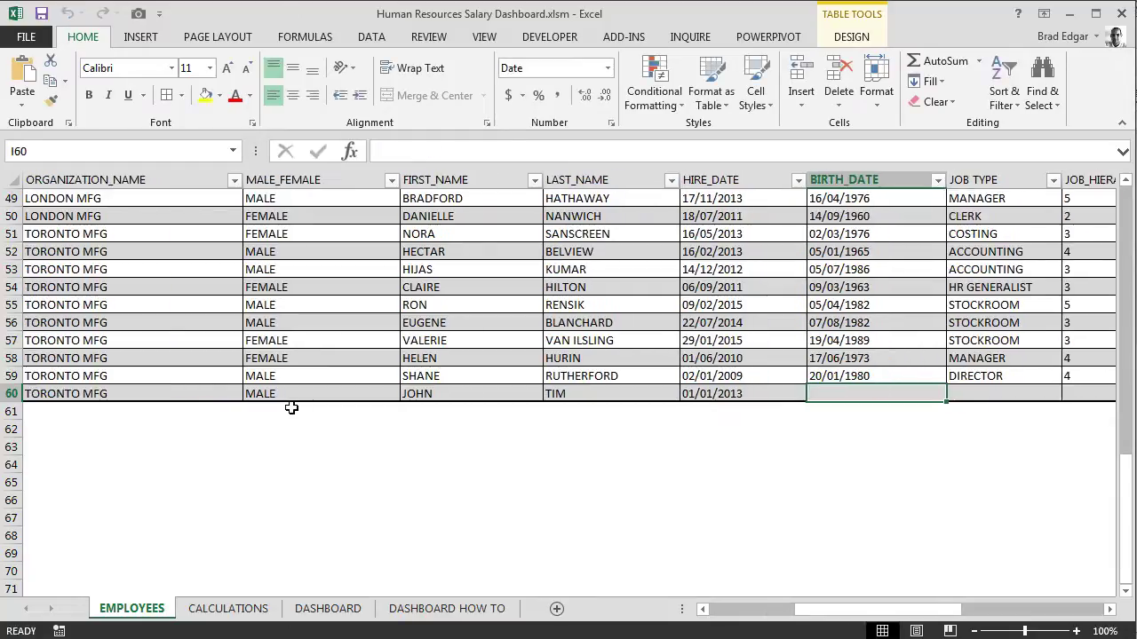
pyautogui.write('20/')
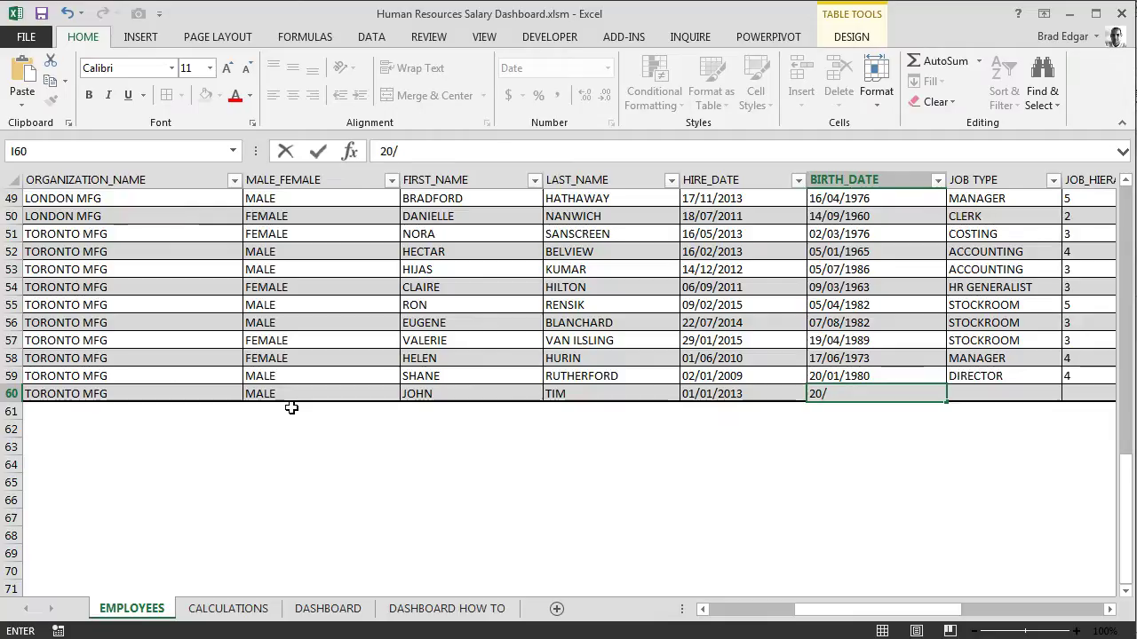
pyautogui.press('BackSpace')
pyautogui.press('BackSpace')
pyautogui.press('BackSpace')
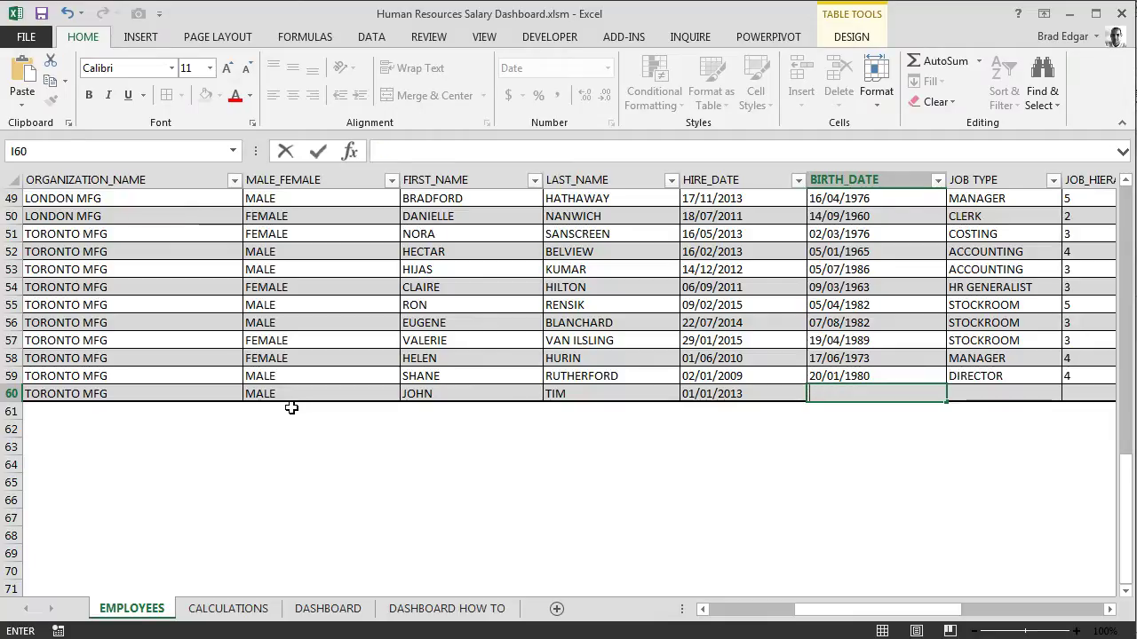
pyautogui.write('01/01/1975')
# Fill in DIRECTOR, hierarchy 4, DIRECTORY OF FINANCE, FINANCE department and salary 647,000.00
pyautogui.press('Tab')
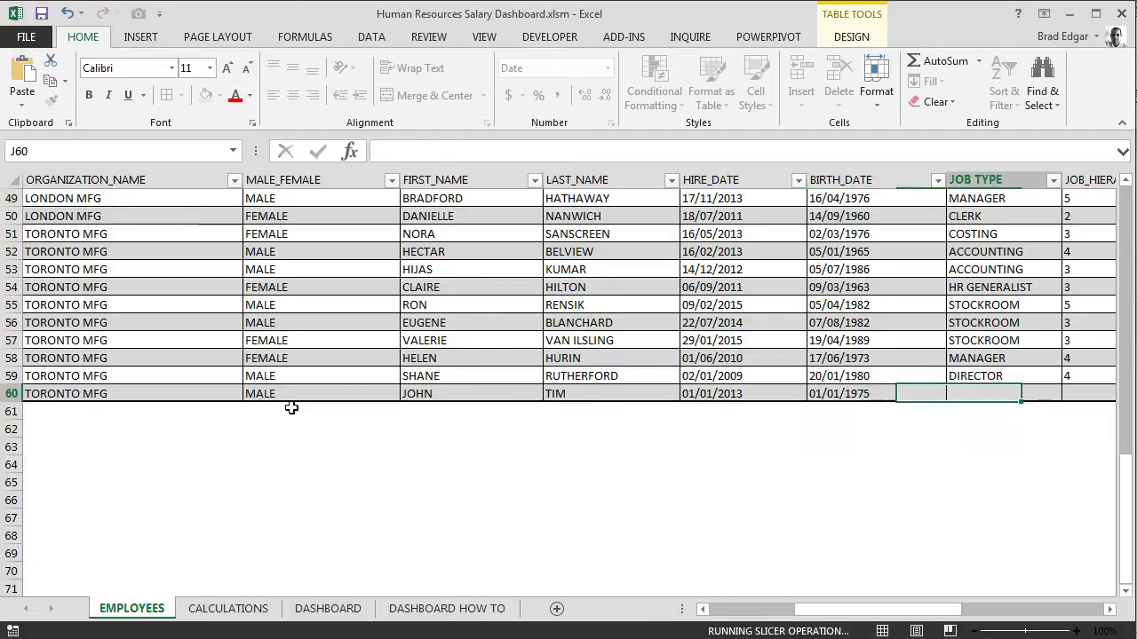
pyautogui.write('DIRECTORY')
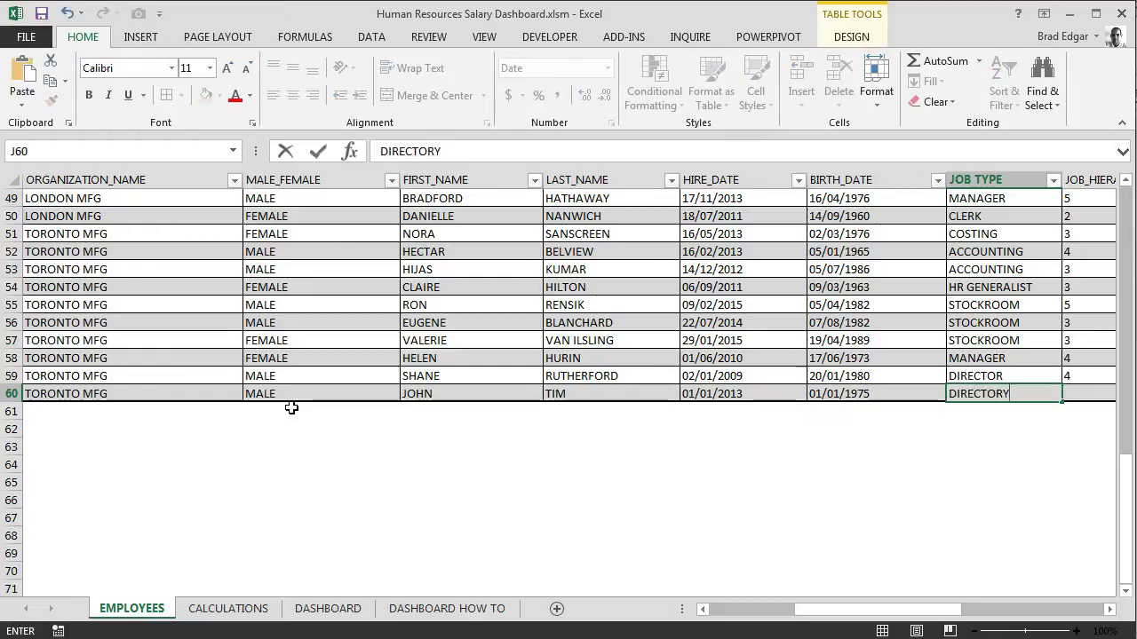
pyautogui.press('BackSpace')
pyautogui.press('Tab')
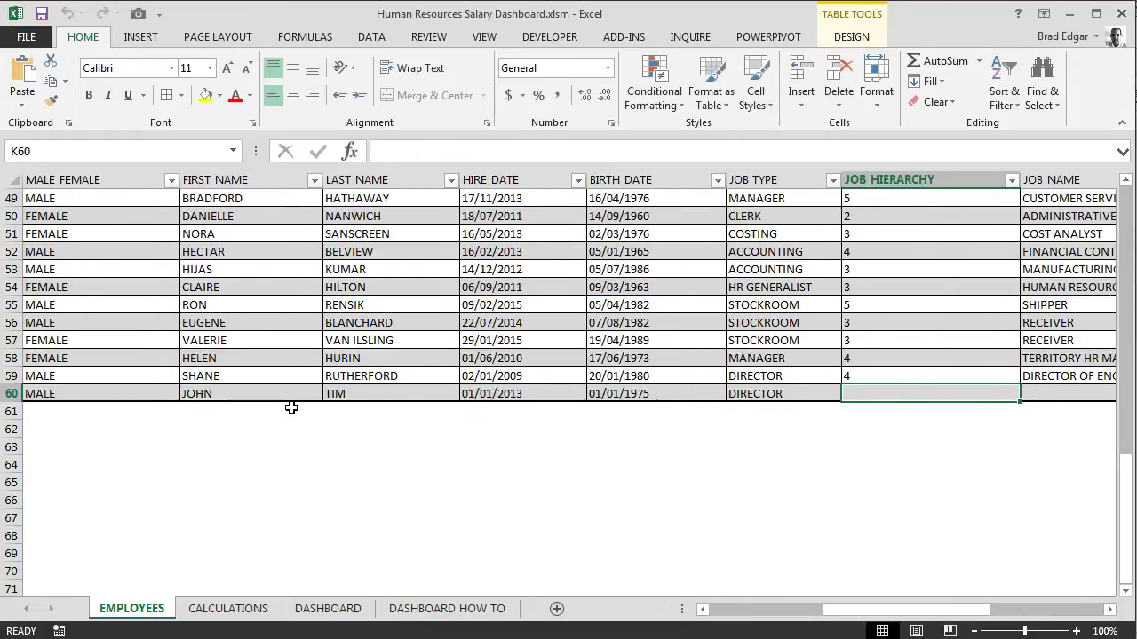
pyautogui.write('5')
pyautogui.write('4')
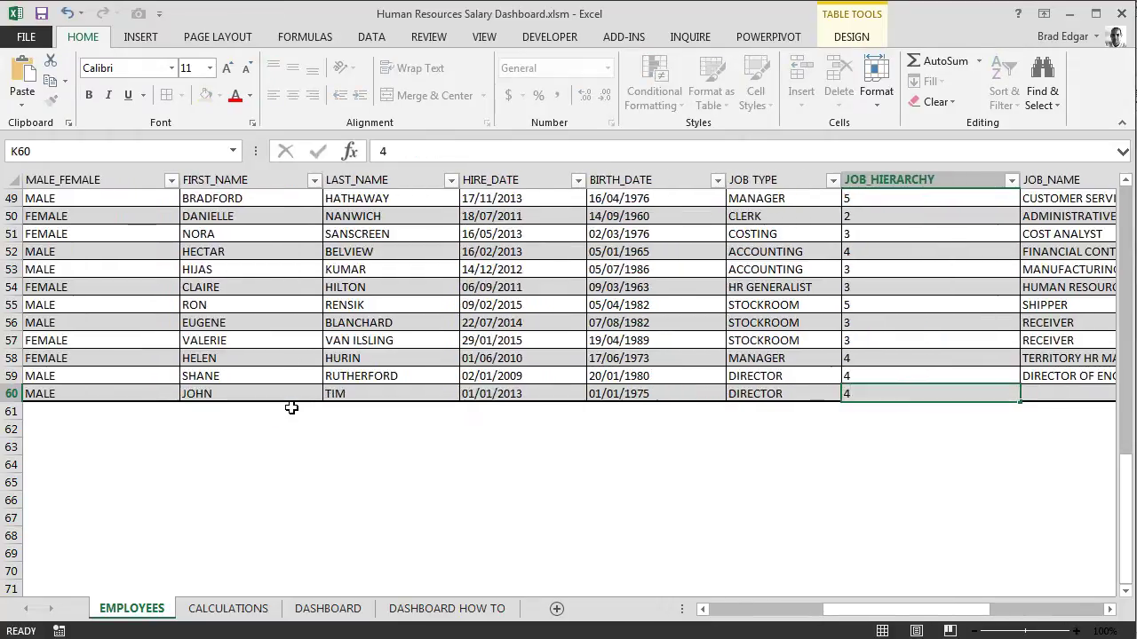
pyautogui.press('Tab')
pyautogui.write('D')
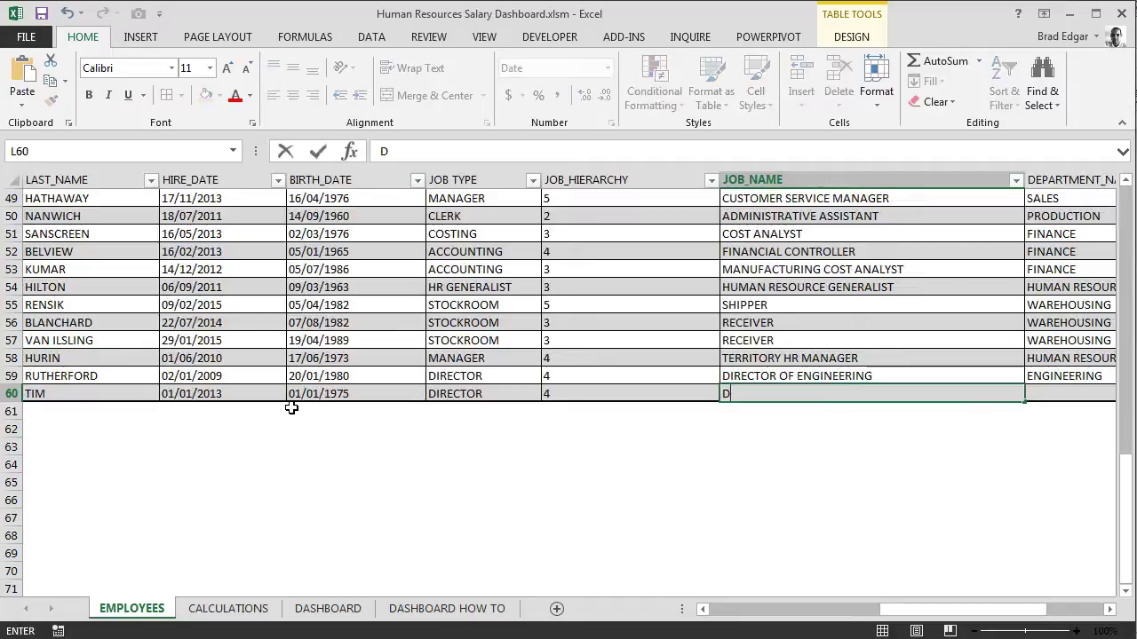
pyautogui.write('IRECTORY OF FINANCE')
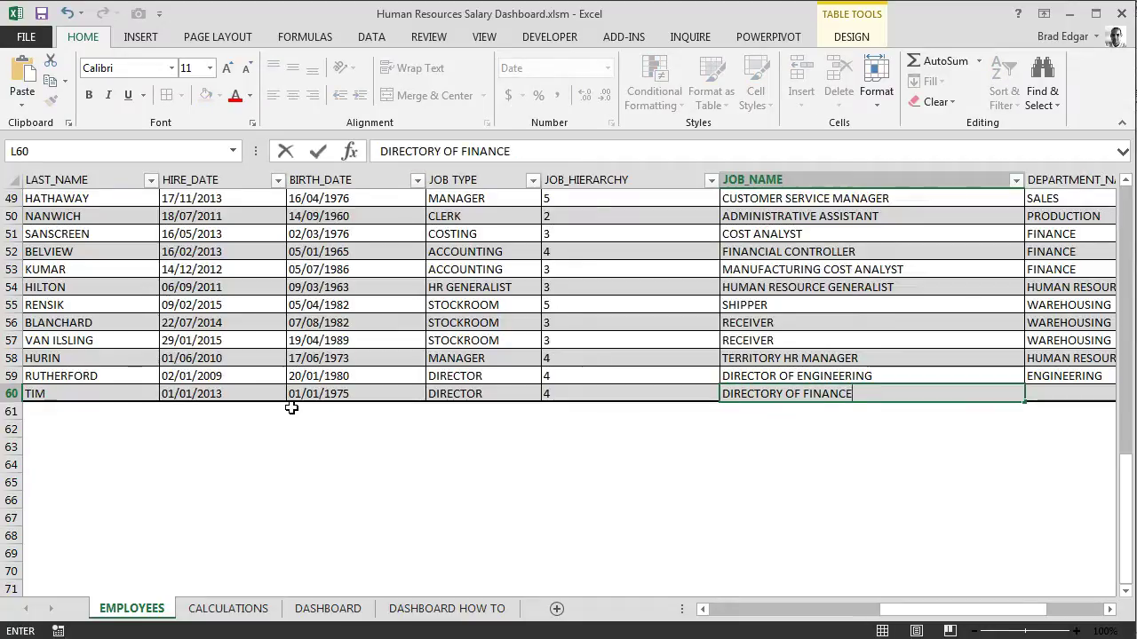
pyautogui.press('Tab')
pyautogui.write('FINANCE')
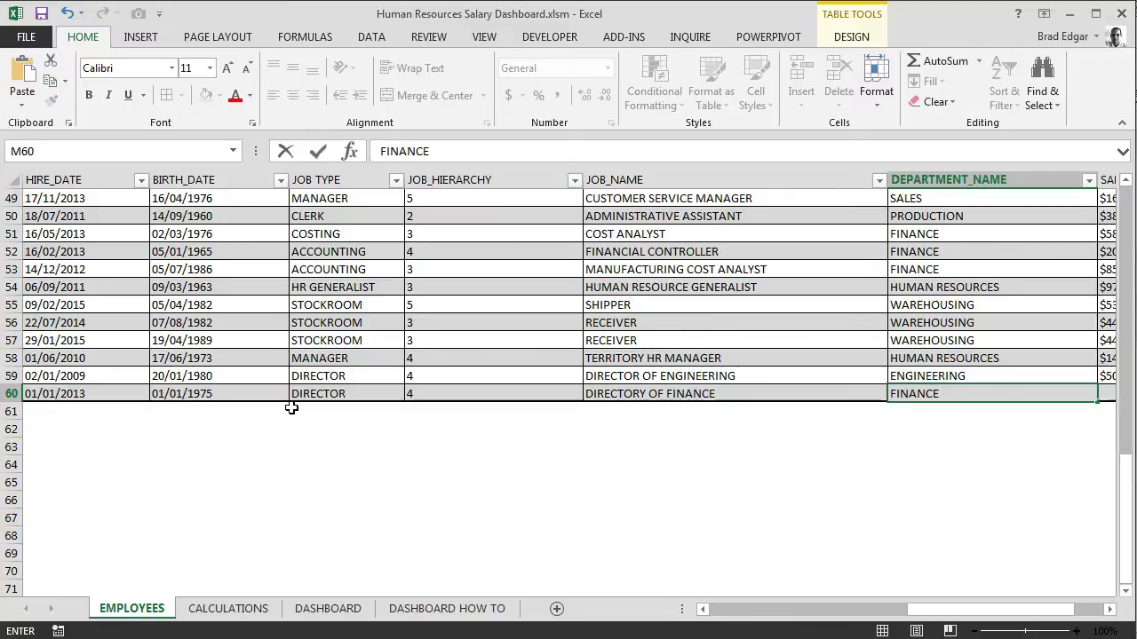
pyautogui.press('Tab')
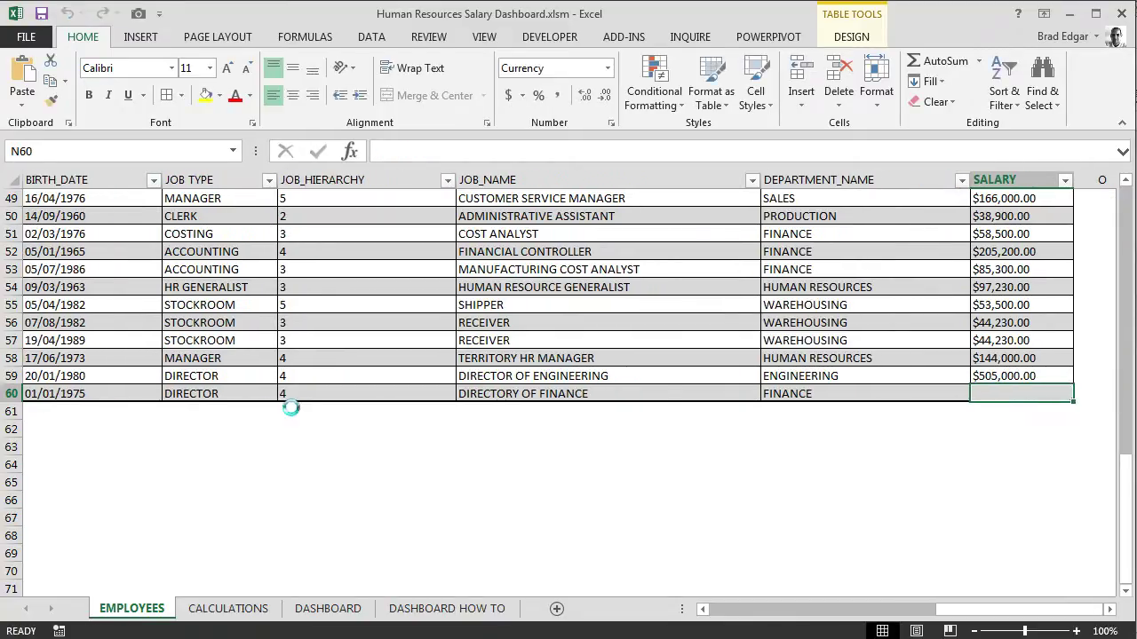
pyautogui.write('6')
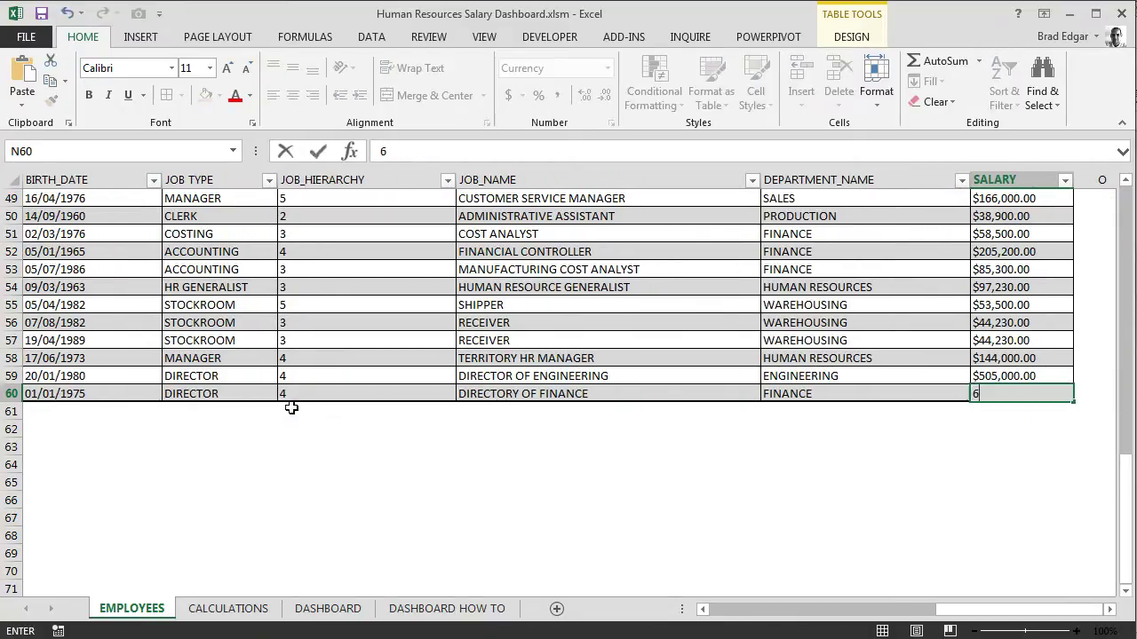
pyautogui.write('47,000.00')
pyautogui.press('Return')
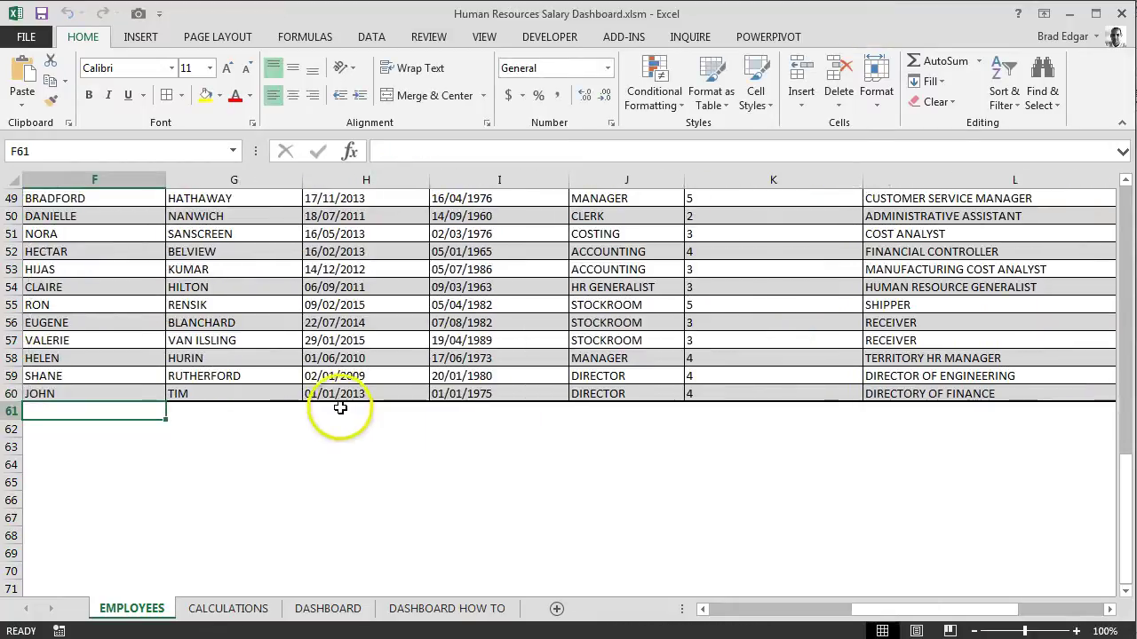
# Return to the top of the employee sheet
pyautogui.click(287, 380)
pyautogui.scroll(2, 198, 448)
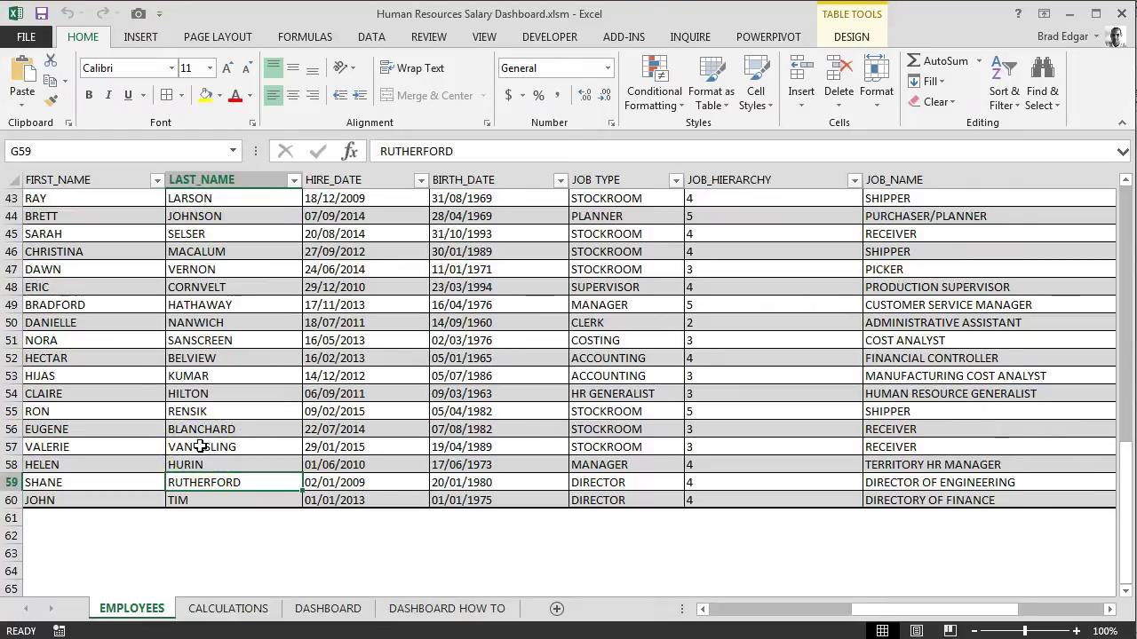
pyautogui.hotkey('ctrl', 'Home')
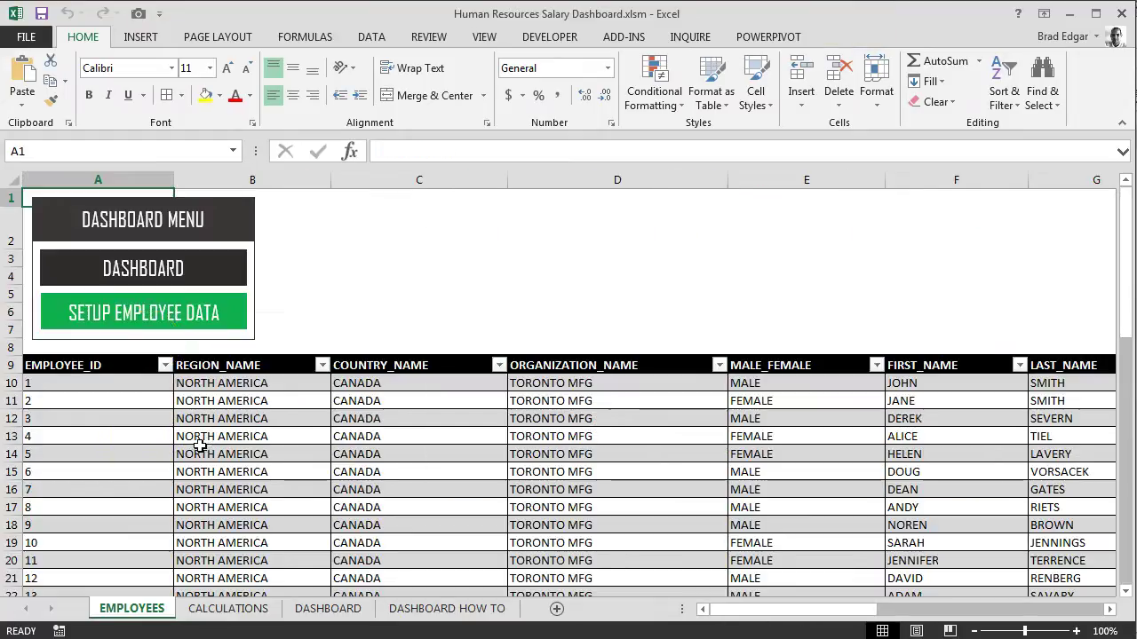
# On the dashboard, filter the country slicer to CANADA, then clear it to show all 51 employees
pyautogui.click(167, 270)
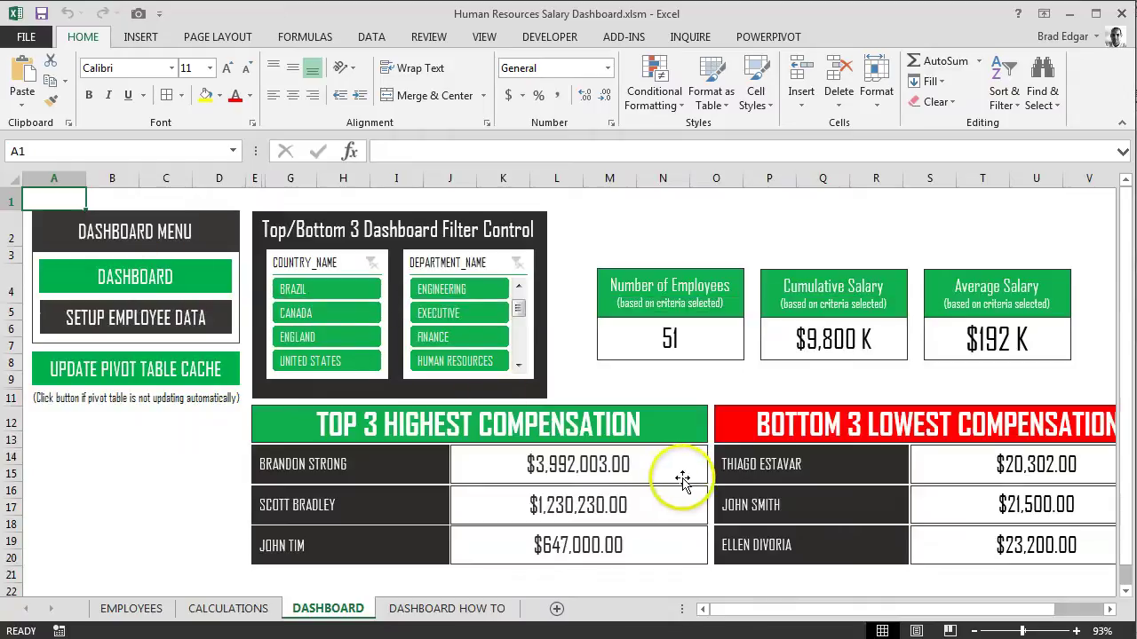
pyautogui.click(321, 315)
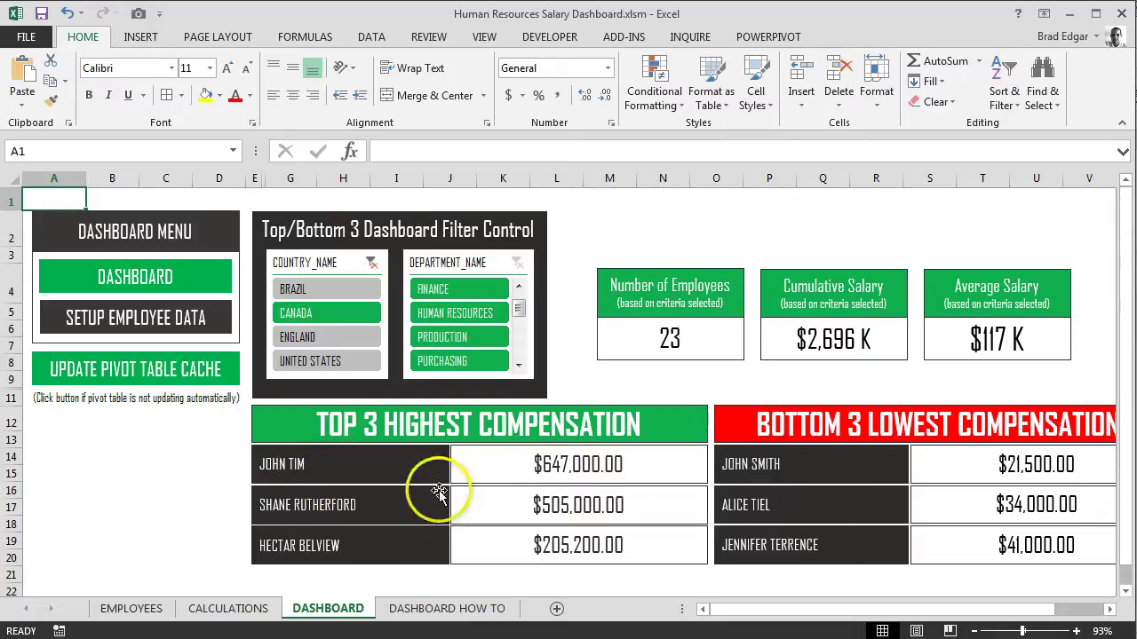
pyautogui.click(371, 263)
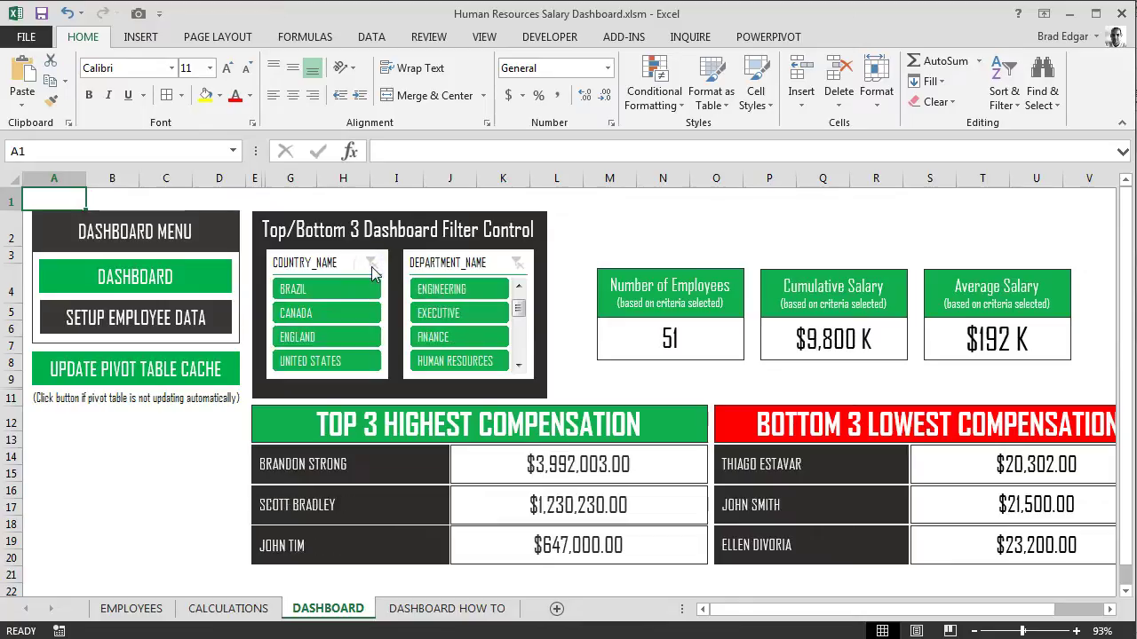